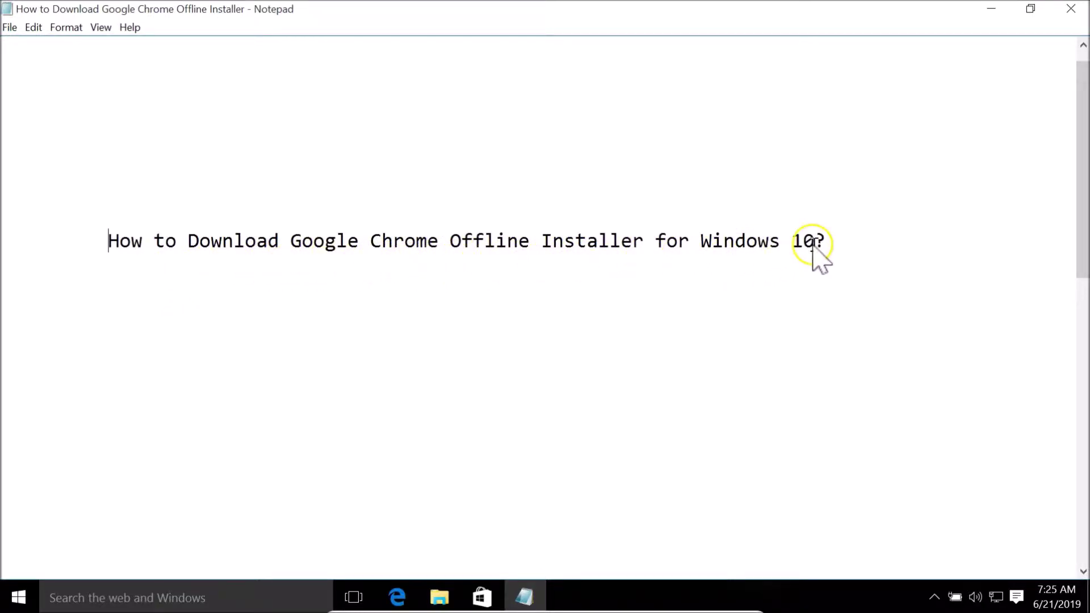
Search Bing in Edge for 'download google chrome' and scroll to the official Chrome page.
{"action": "left_click", "coordinate": [398, 597]}
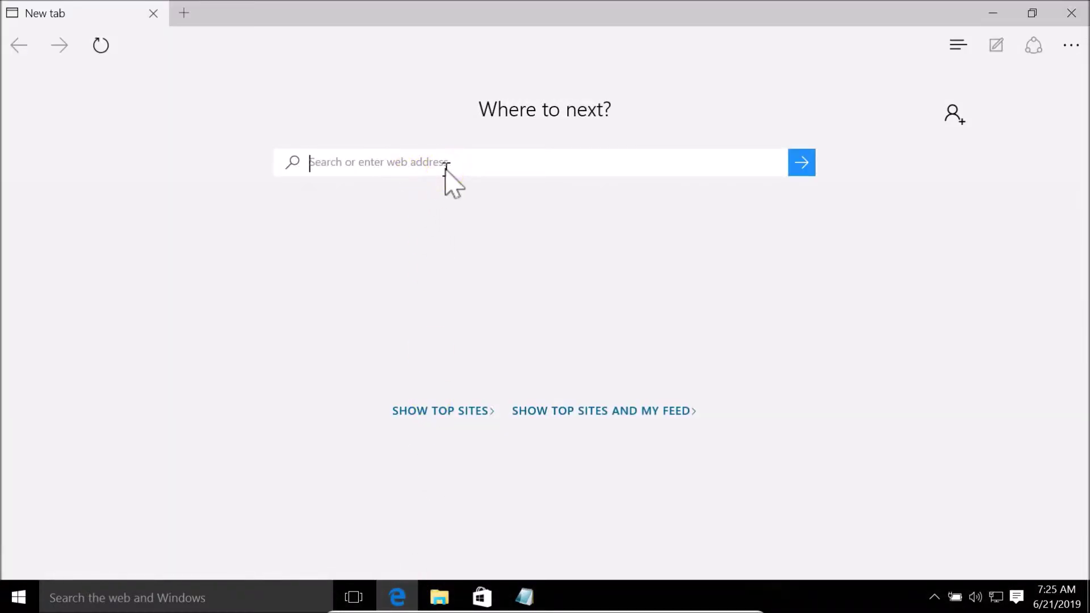
{"action": "type", "text": "down"}
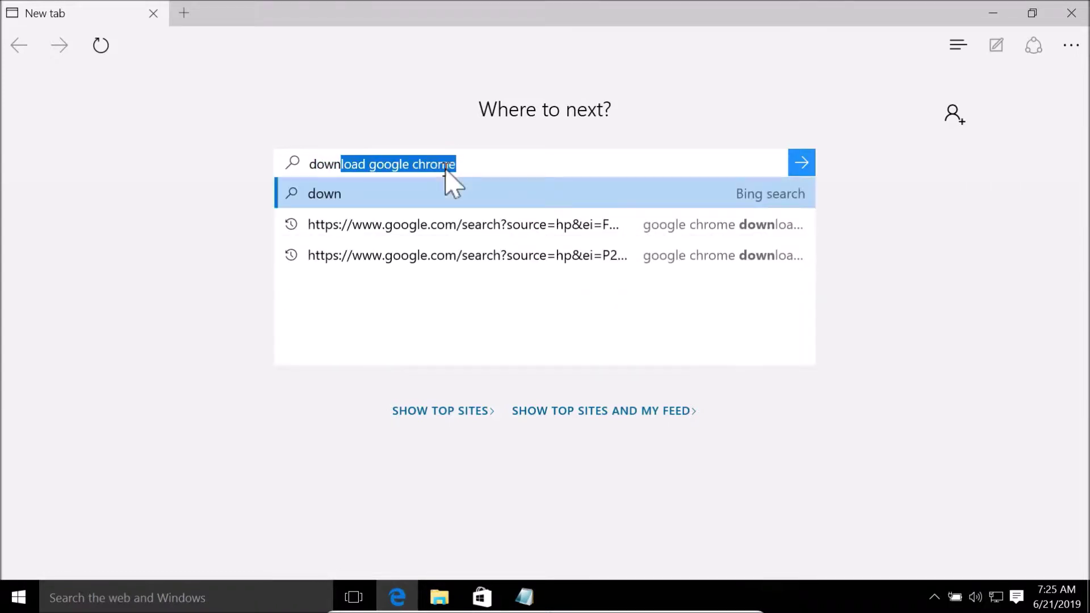
{"action": "type", "text": "load google chro"}
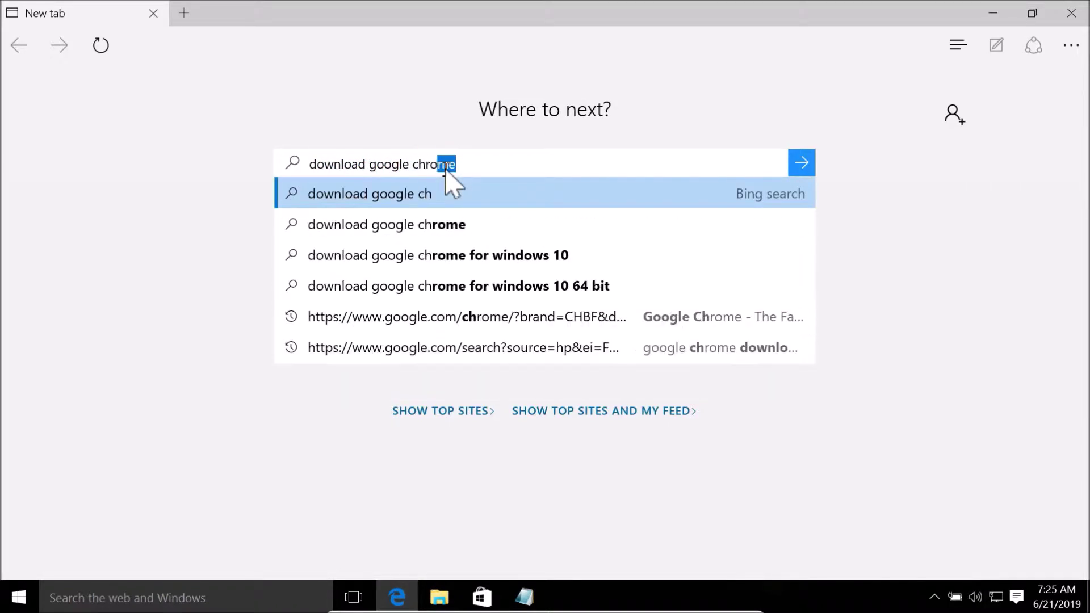
{"action": "key", "text": "Return"}
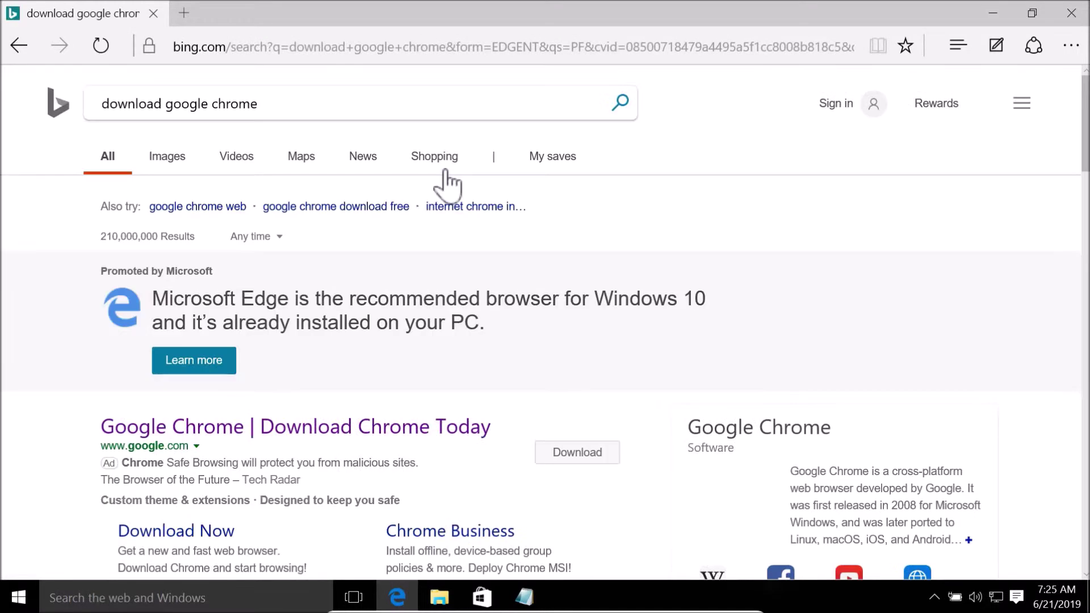
{"action": "scroll", "coordinate": [348, 384], "scroll_direction": "down", "scroll_amount": 3}
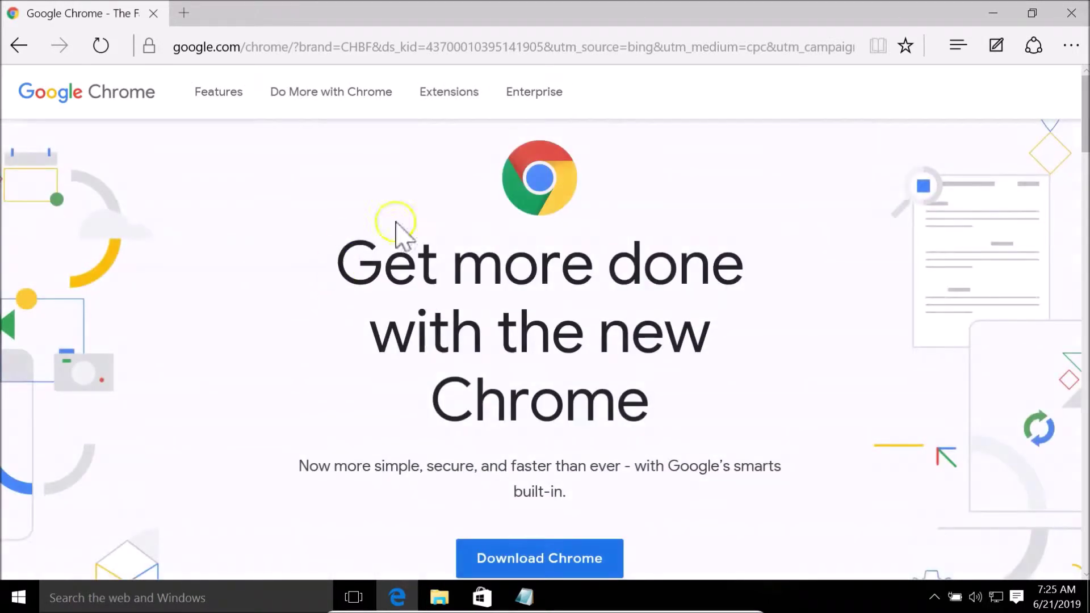
{"action": "scroll", "coordinate": [625, 243], "scroll_direction": "down", "scroll_amount": 3}
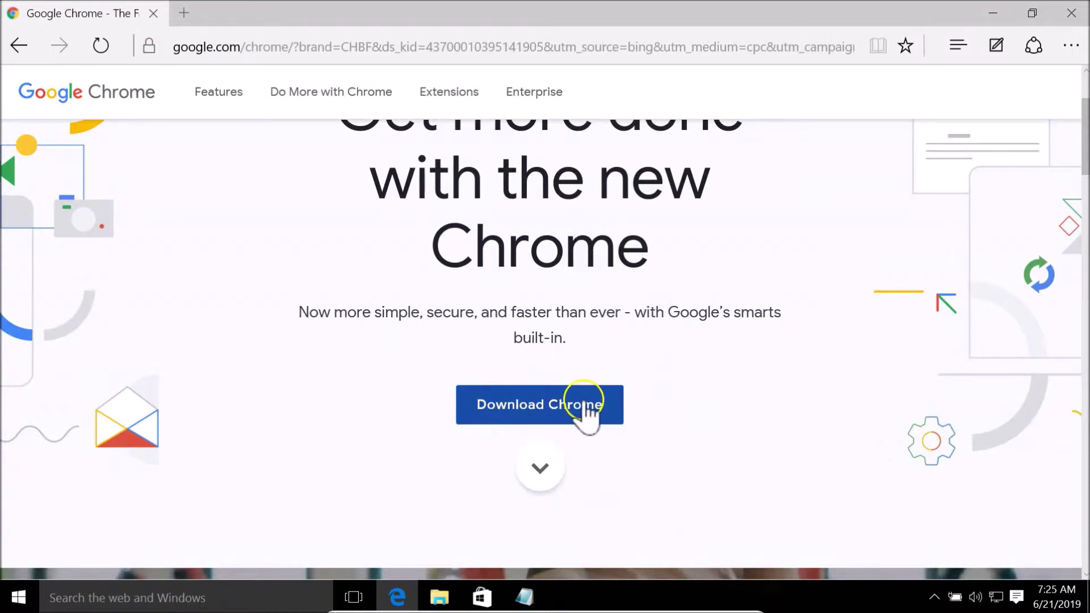
Accept the Chrome terms to download ChromeSetup.exe, then show Edge's downloads list.
{"action": "left_click", "coordinate": [585, 409]}
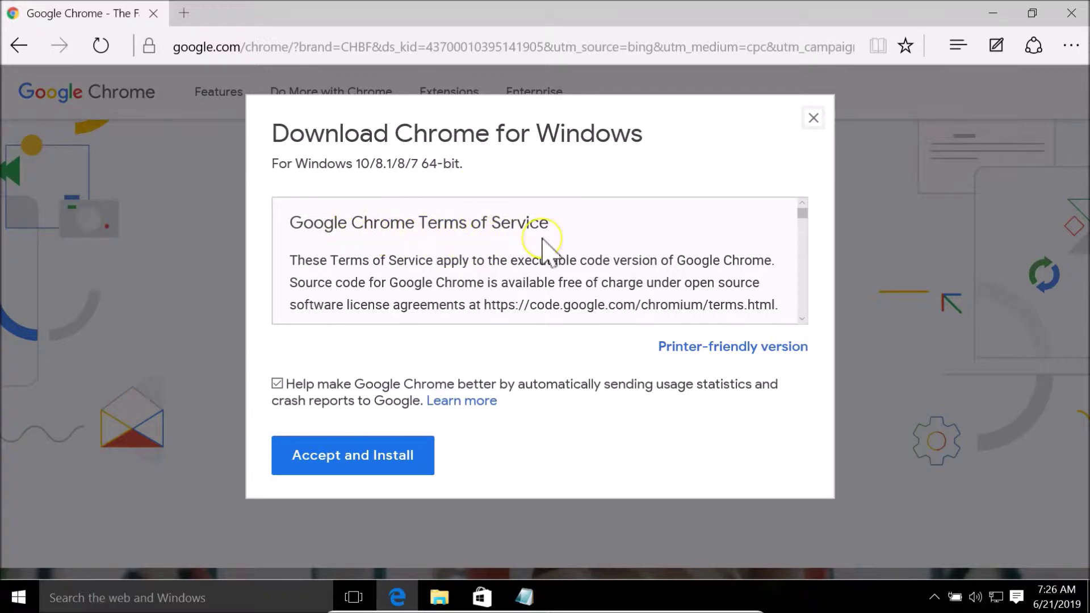
{"action": "scroll", "coordinate": [542, 239], "scroll_direction": "down", "scroll_amount": 3}
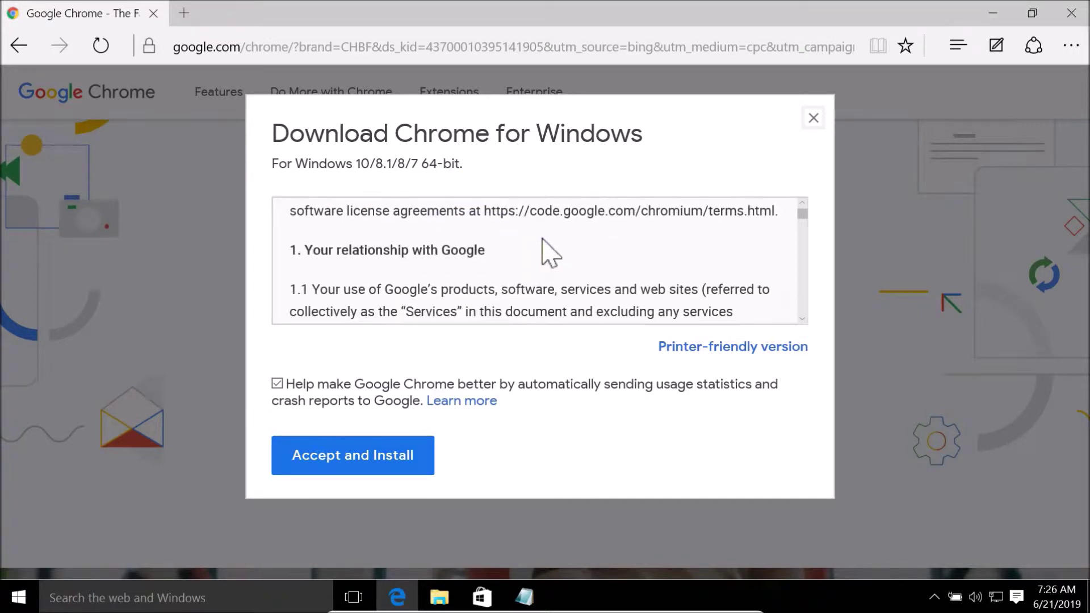
{"action": "left_click", "coordinate": [366, 458]}
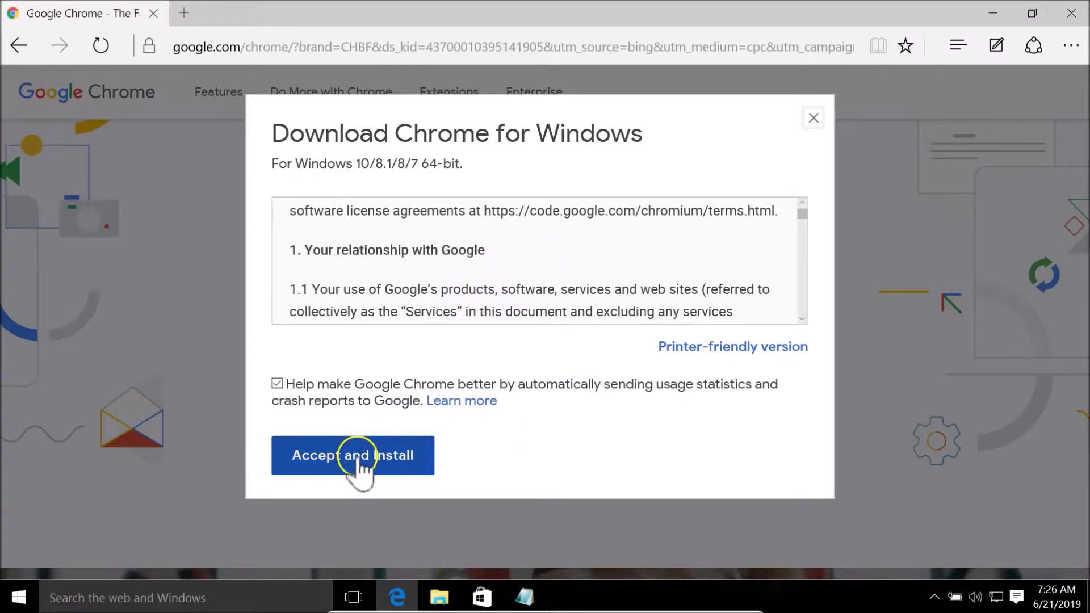
{"action": "left_click", "coordinate": [401, 454]}
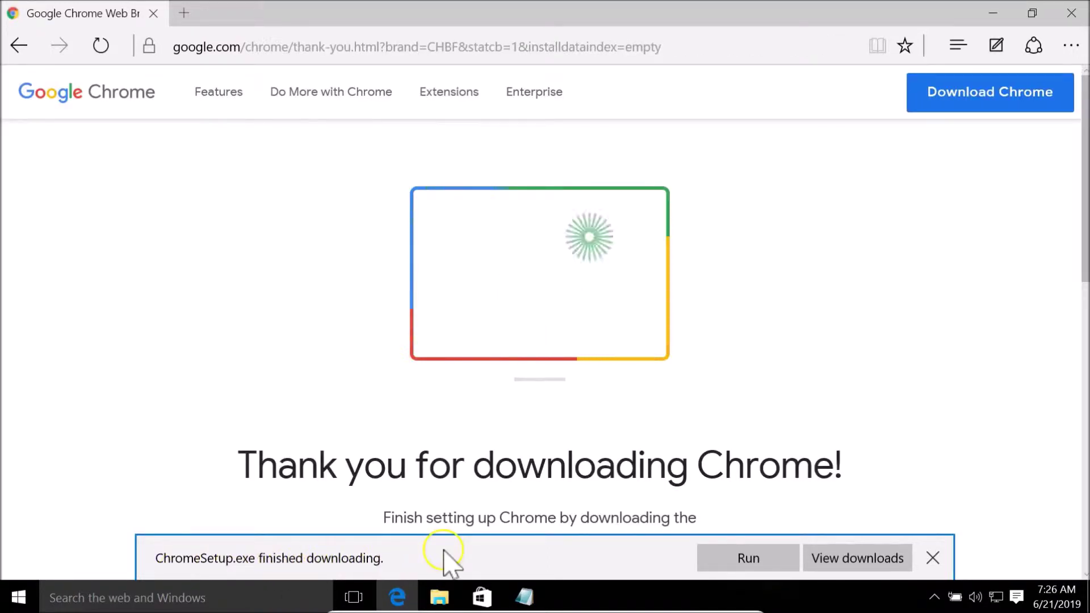
{"action": "left_click", "coordinate": [862, 559]}
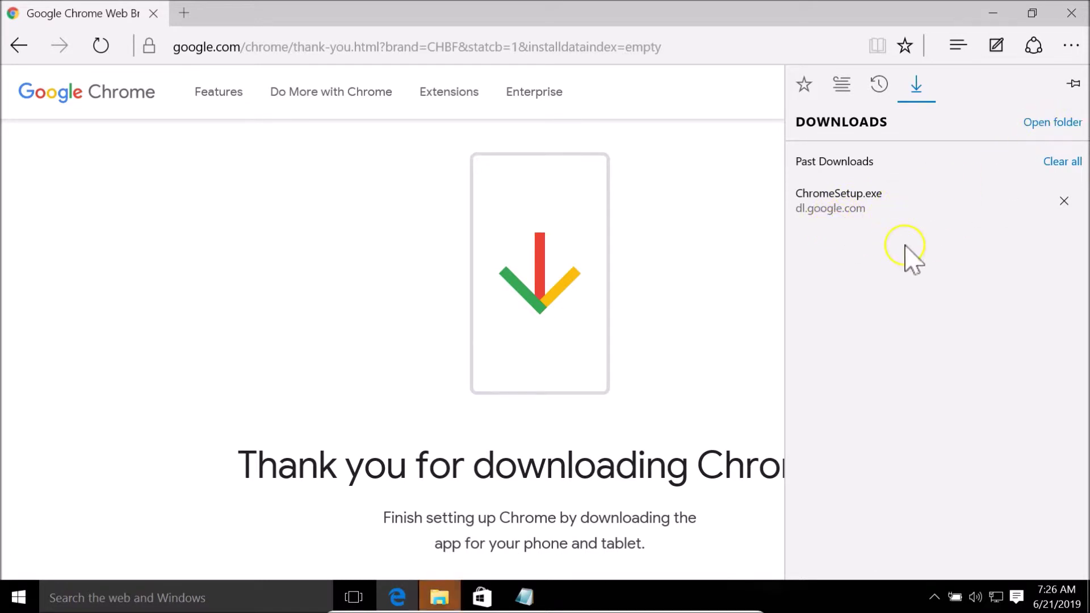
Check ChromeSetup's Properties in Downloads: a 1.09 MB Google Update Setup application.
{"action": "left_click", "coordinate": [440, 596]}
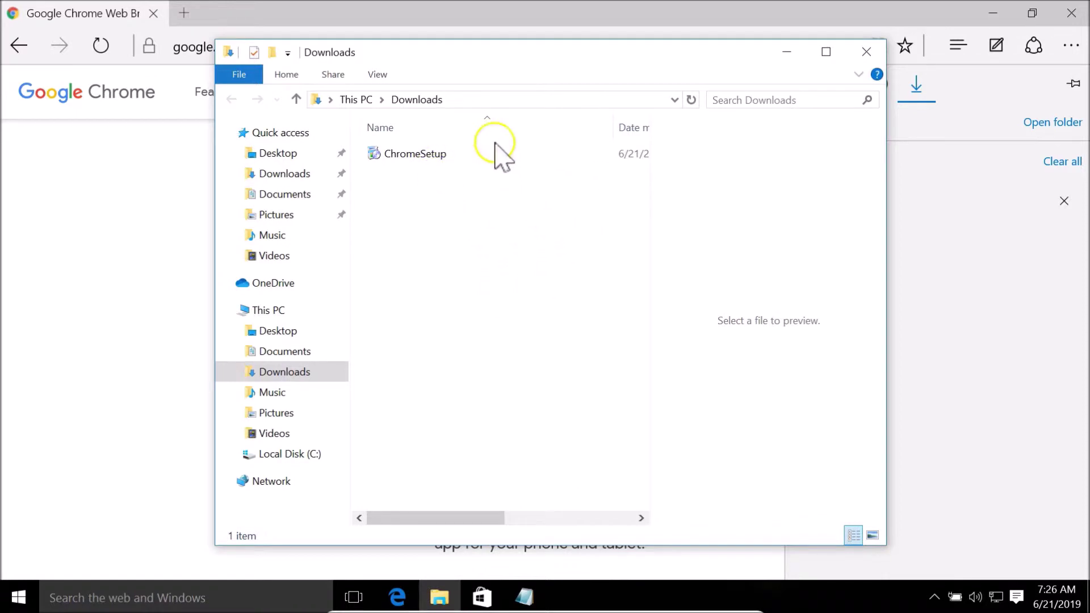
{"action": "left_click", "coordinate": [426, 160]}
{"action": "right_click", "coordinate": [424, 156]}
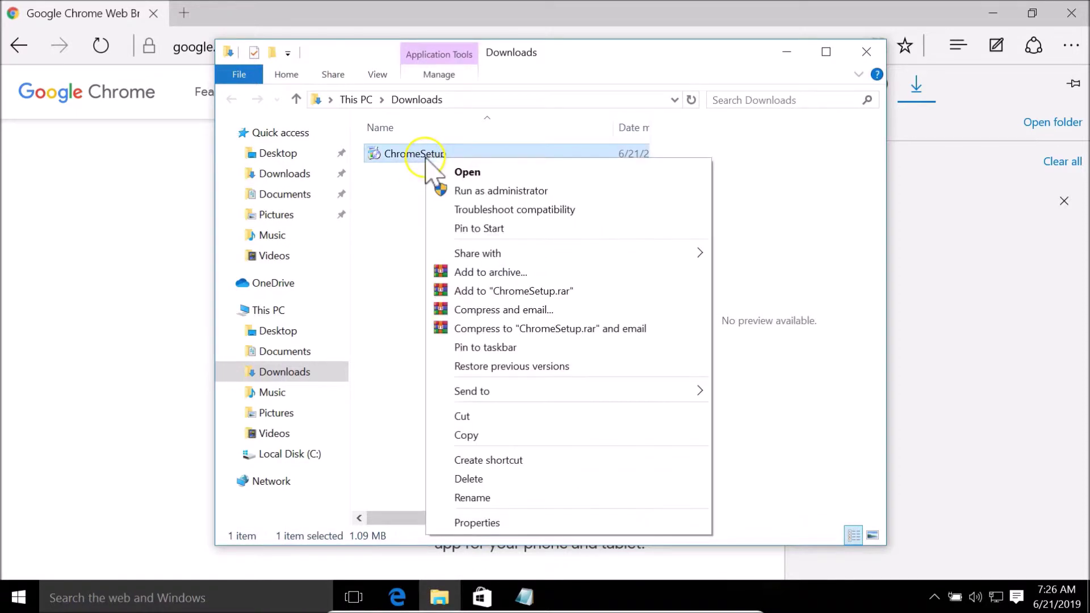
{"action": "left_click", "coordinate": [475, 523]}
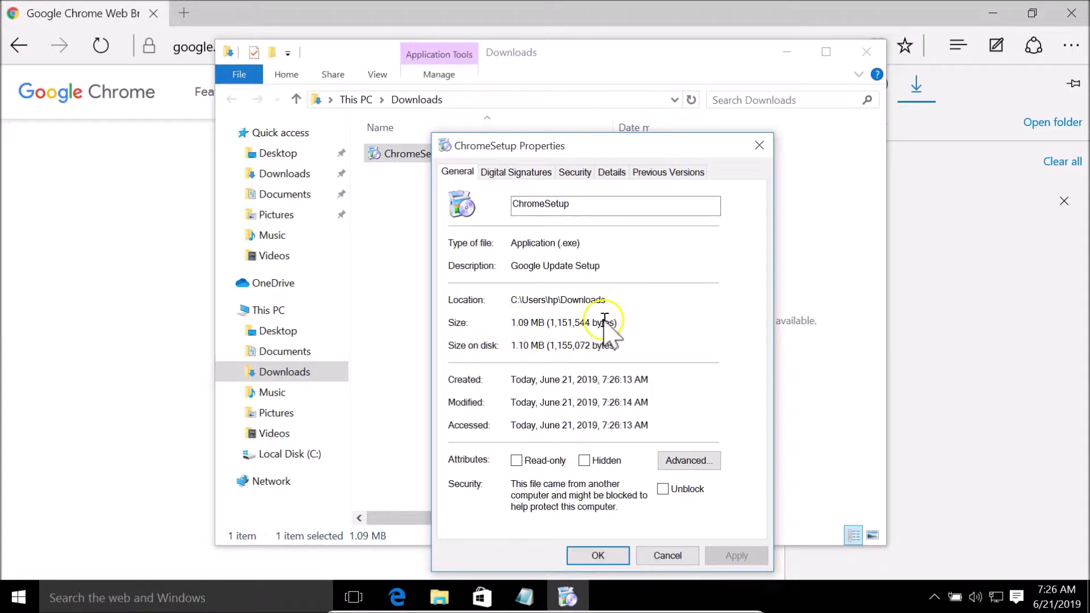
{"action": "left_click", "coordinate": [667, 555]}
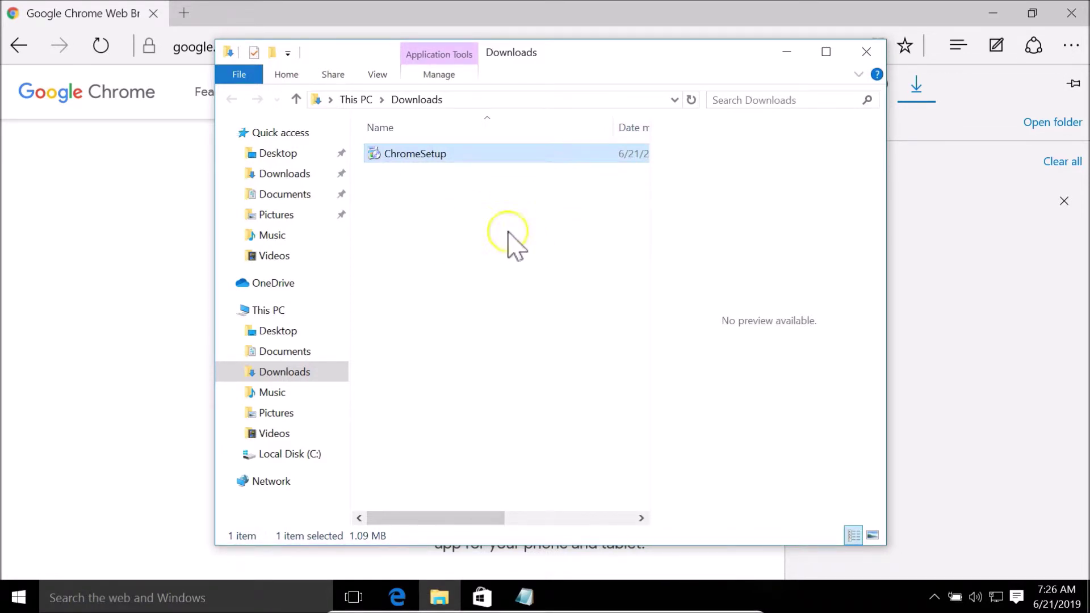
Run ChromeSetup with admin approval, cancel its online installation, and close the Downloads window.
{"action": "double_click", "coordinate": [436, 161]}
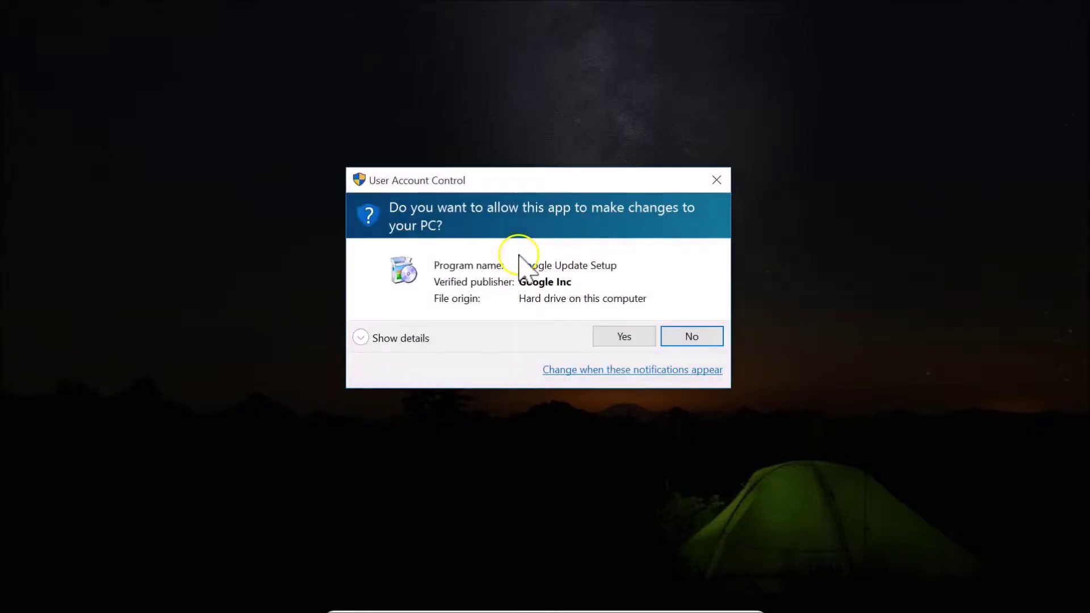
{"action": "left_click", "coordinate": [619, 340]}
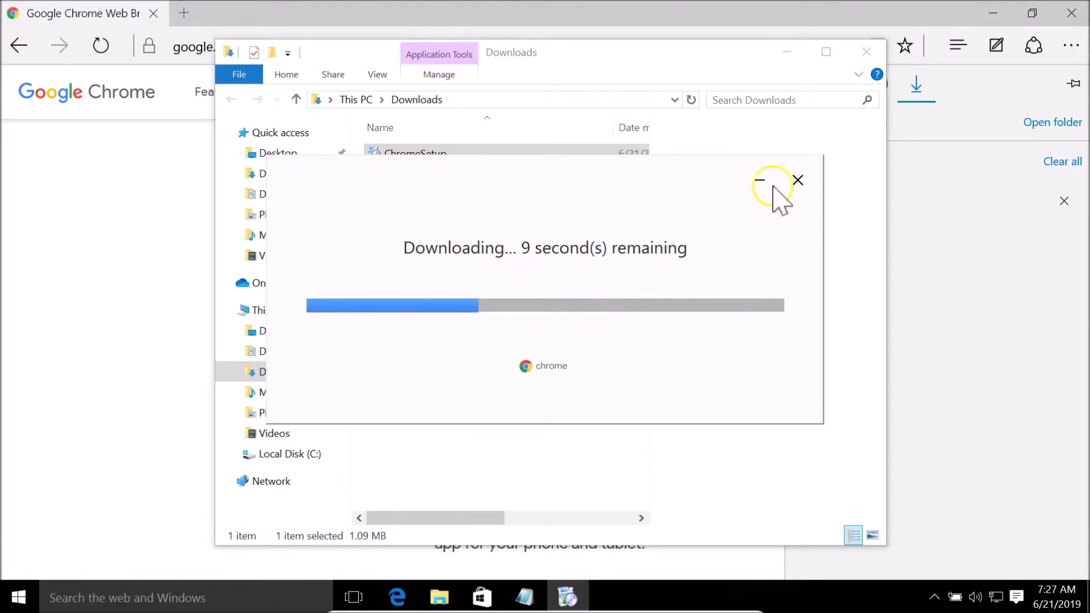
{"action": "left_click", "coordinate": [797, 182]}
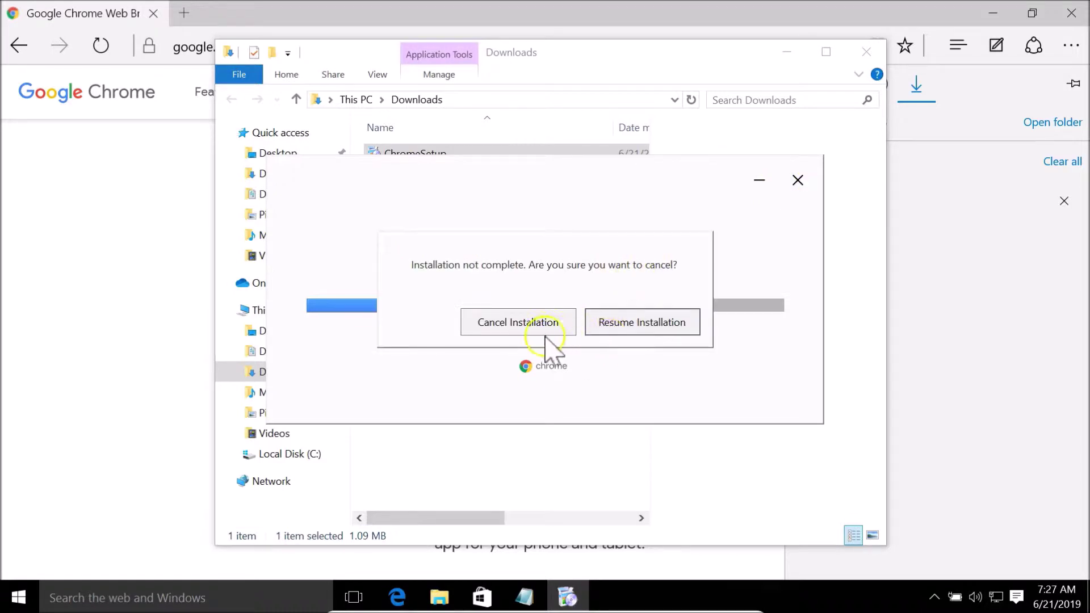
{"action": "left_click", "coordinate": [514, 324]}
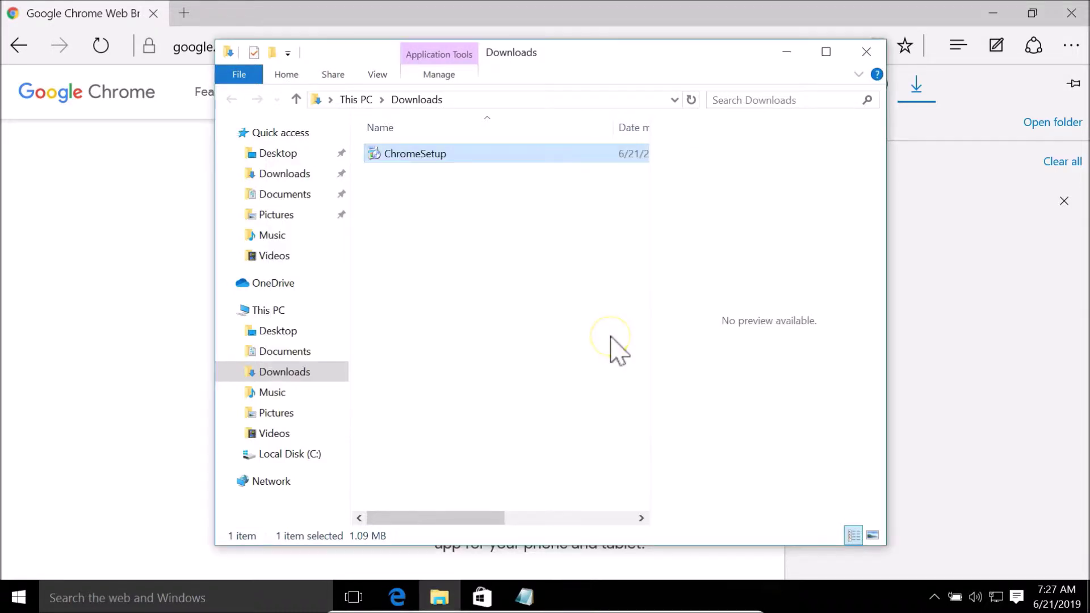
{"action": "left_click", "coordinate": [865, 53]}
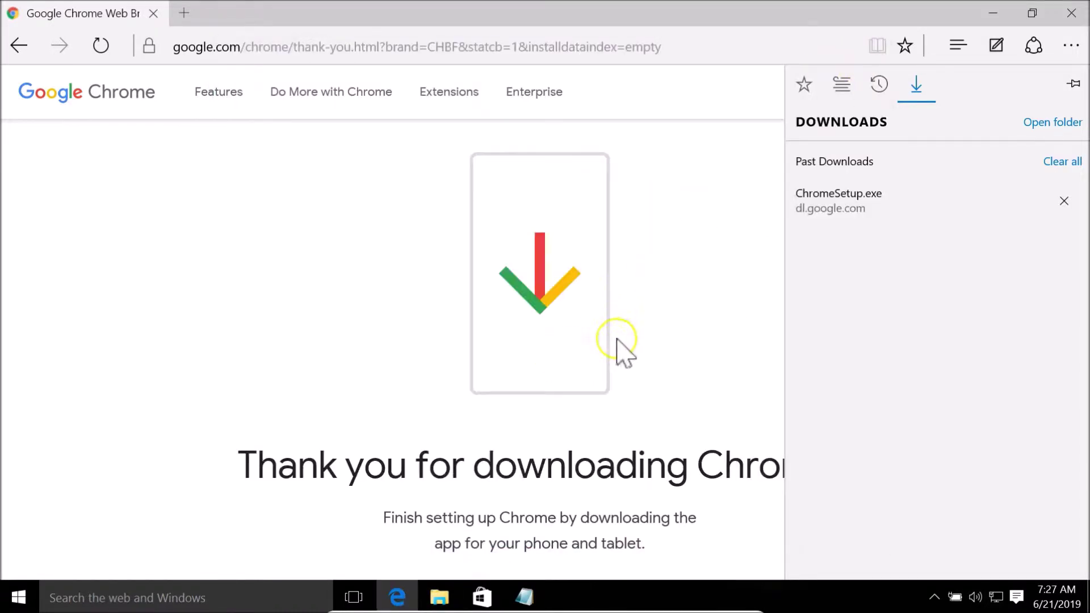
Delete the blank lines under the title in the Notepad note.
{"action": "left_click", "coordinate": [525, 597]}
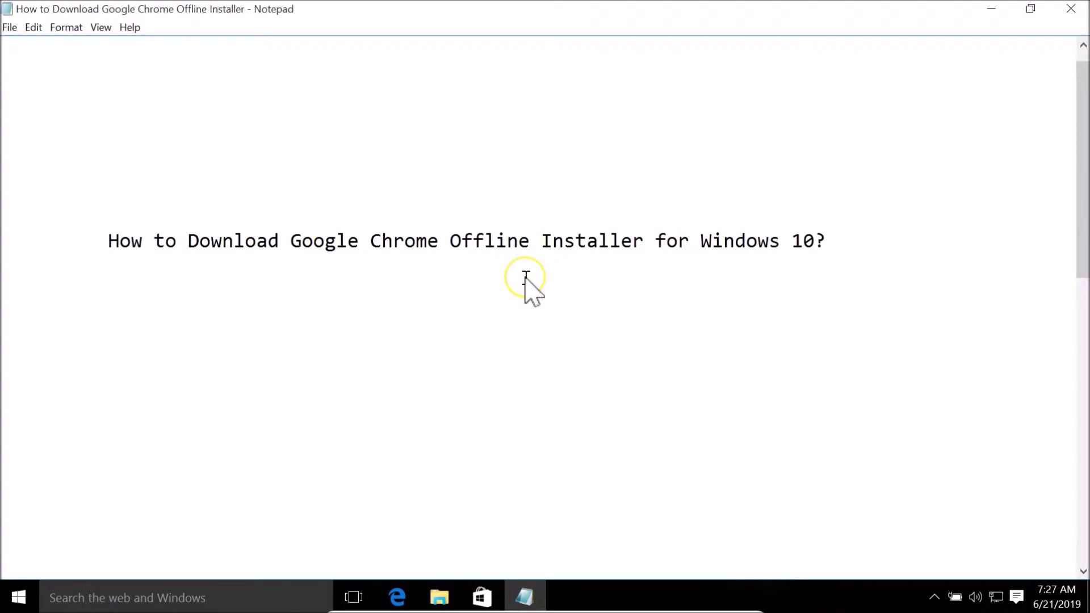
{"action": "scroll", "coordinate": [526, 278], "scroll_direction": "down", "scroll_amount": 1}
{"action": "scroll", "coordinate": [526, 278], "scroll_direction": "down", "scroll_amount": 4}
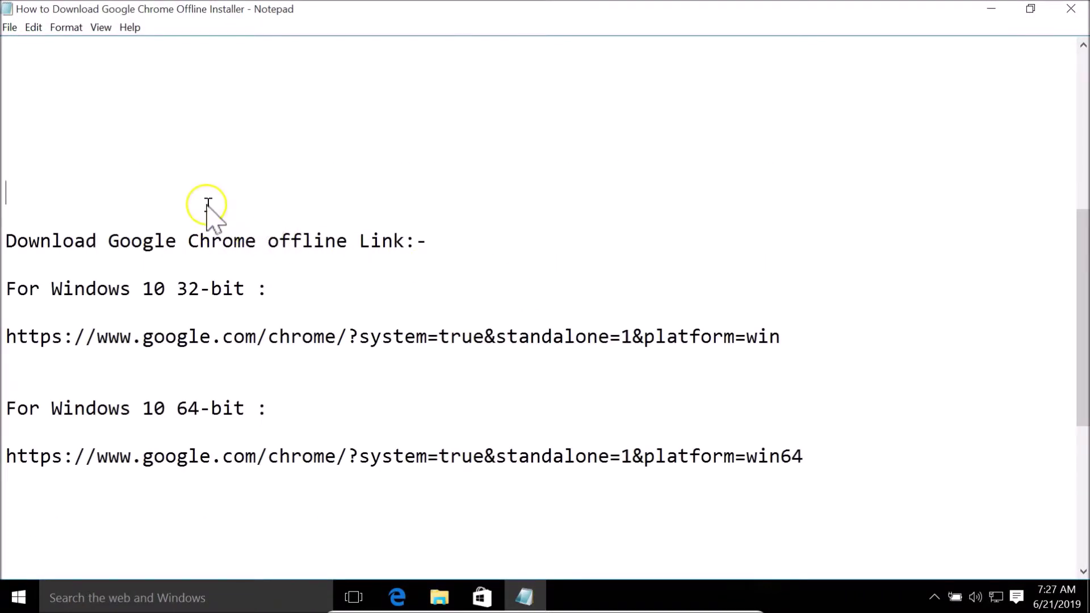
{"action": "scroll", "coordinate": [208, 203], "scroll_direction": "down", "scroll_amount": 2}
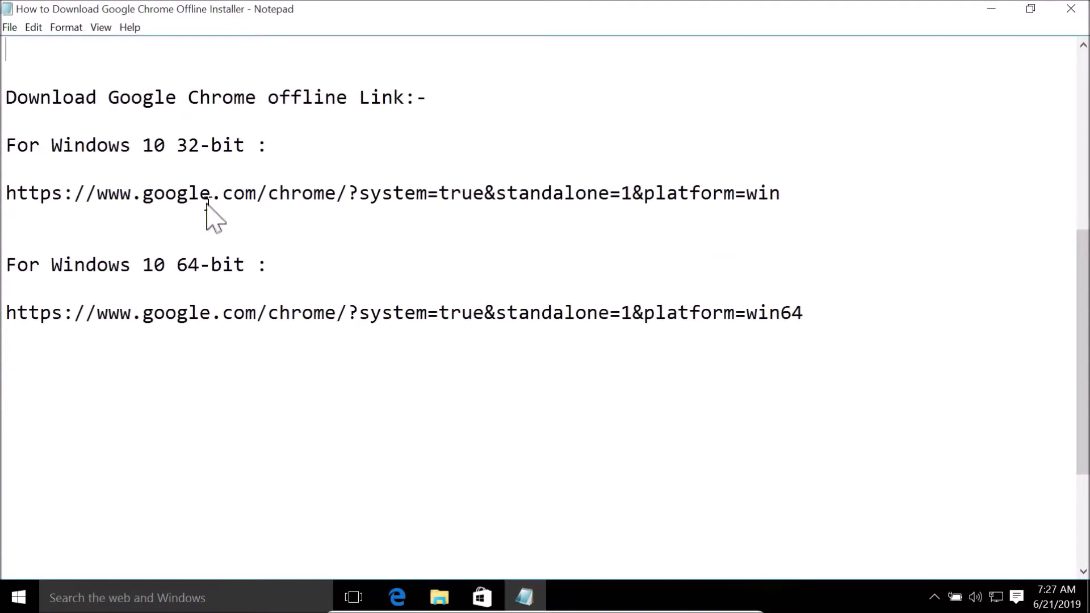
{"action": "scroll", "coordinate": [207, 204], "scroll_direction": "up", "scroll_amount": 5}
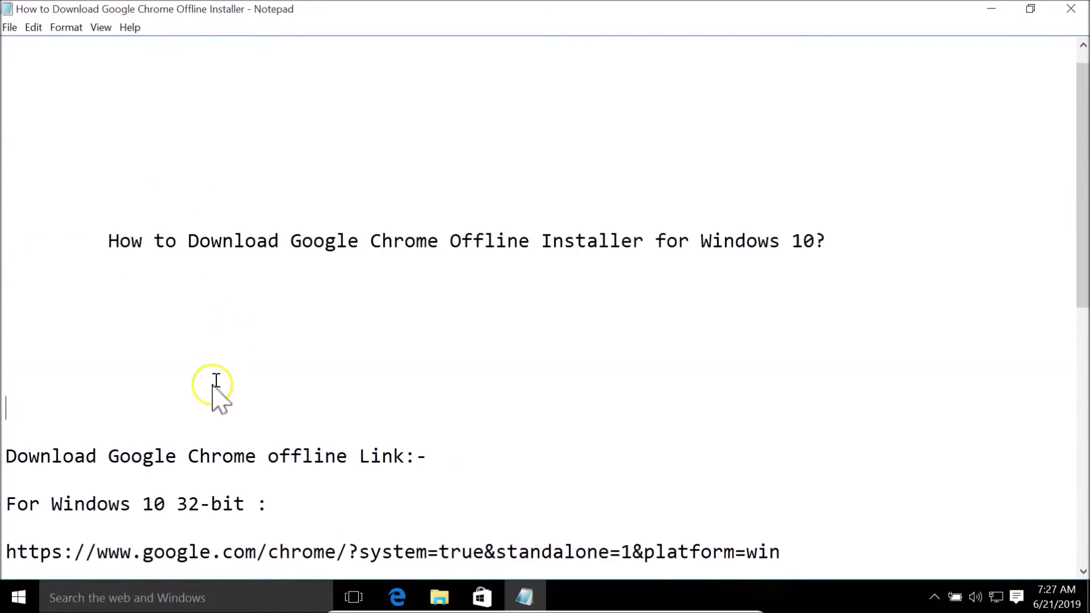
{"action": "key", "text": "BackSpace"}
{"action": "key", "text": "BackSpace"}
{"action": "key", "text": "BackSpace"}
{"action": "key", "text": "BackSpace"}
{"action": "key", "text": "BackSpace"}
{"action": "key", "text": "BackSpace"}
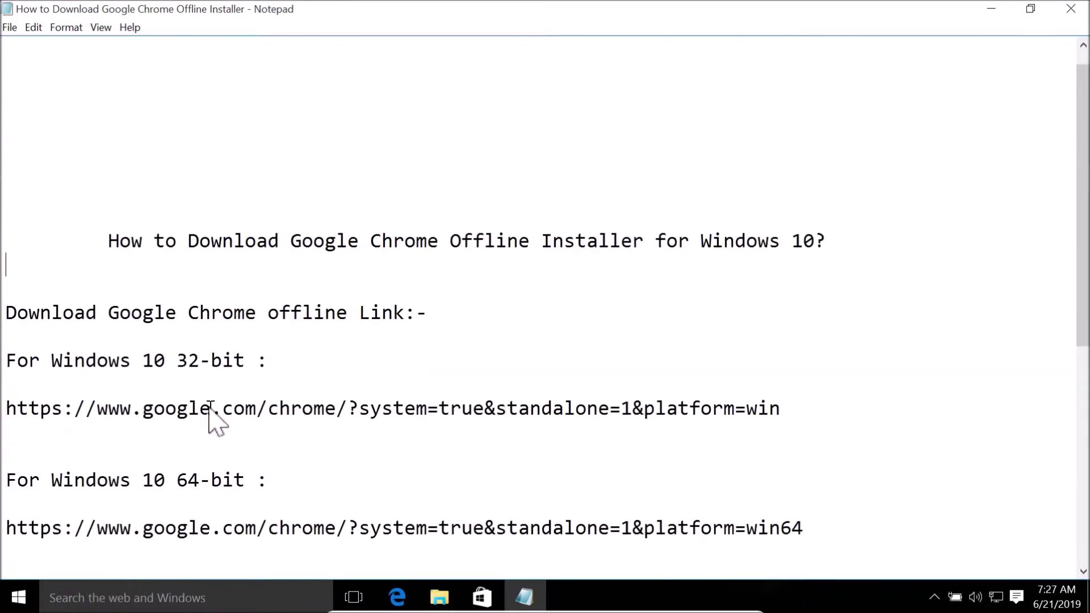
Copy the Windows 10 32-bit offline download link from the note.
{"action": "scroll", "coordinate": [241, 408], "scroll_direction": "down", "scroll_amount": 1}
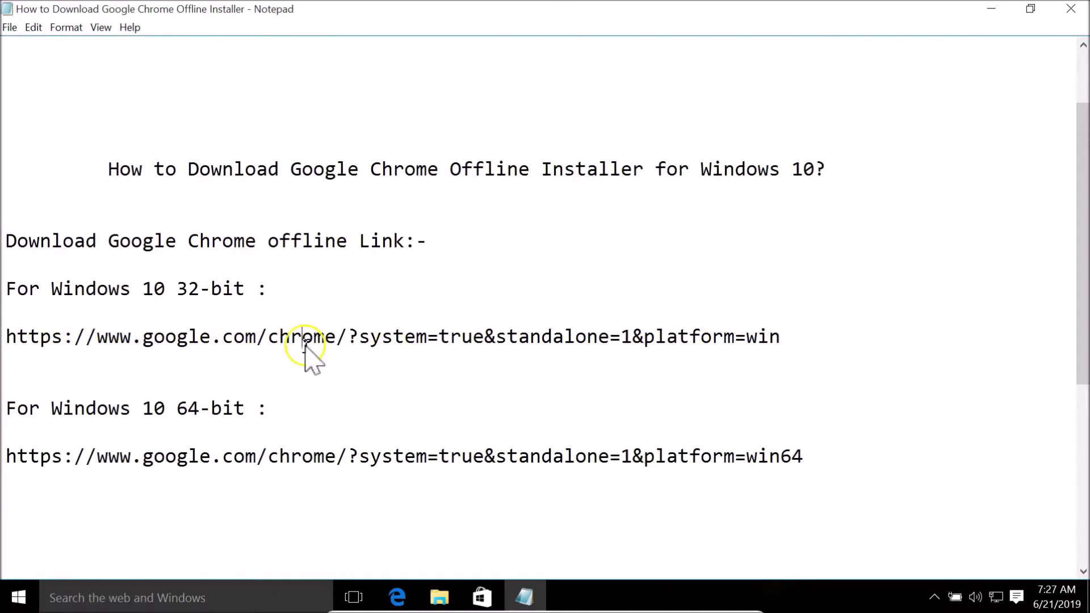
{"action": "left_click_drag", "start_coordinate": [5, 339], "coordinate": [784, 338]}
{"action": "right_click", "coordinate": [741, 333]}
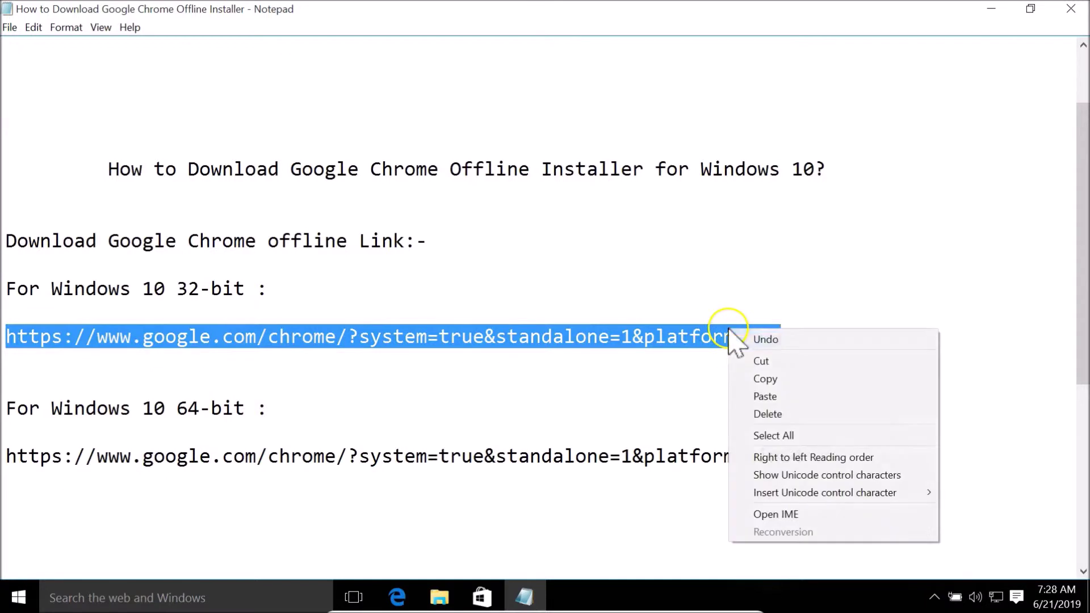
{"action": "left_click", "coordinate": [767, 380]}
{"action": "left_click", "coordinate": [395, 595]}
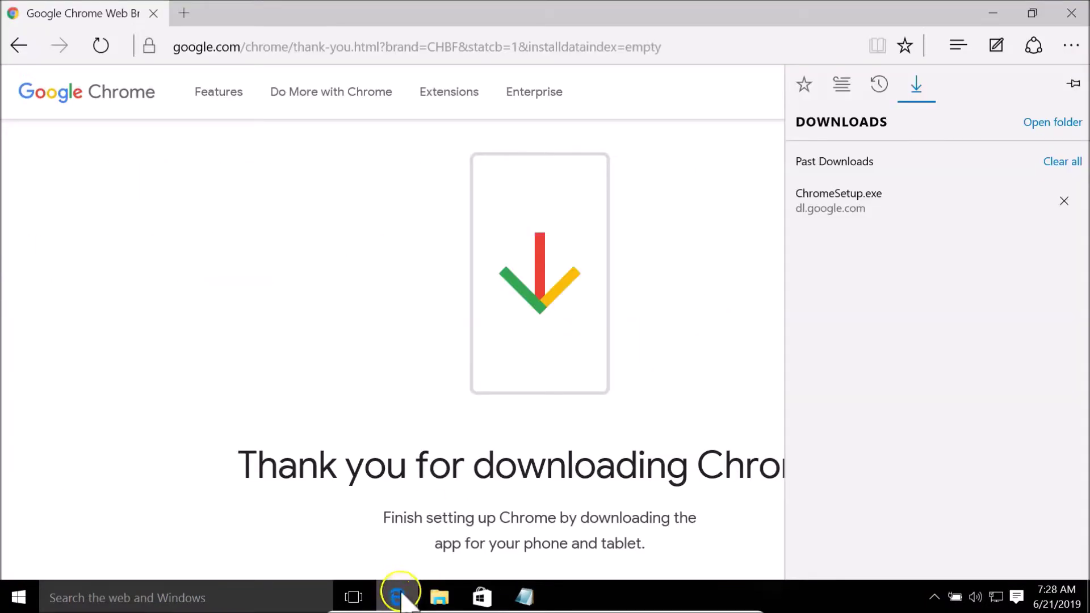
Paste the 32-bit offline installer link into Edge's address bar and load it.
{"action": "left_click", "coordinate": [295, 170]}
{"action": "left_click", "coordinate": [304, 46]}
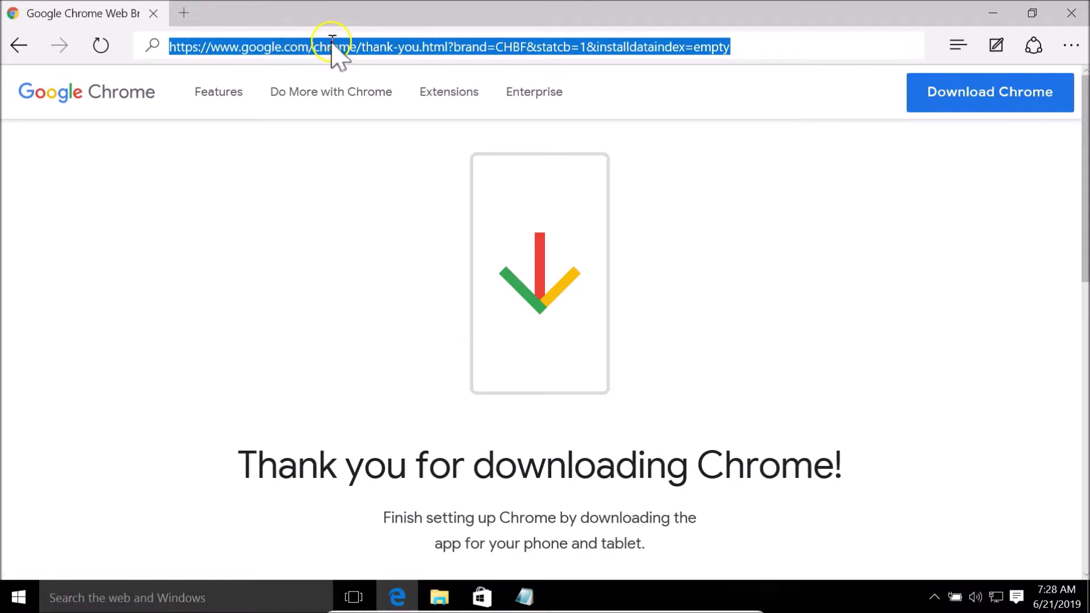
{"action": "right_click", "coordinate": [332, 46]}
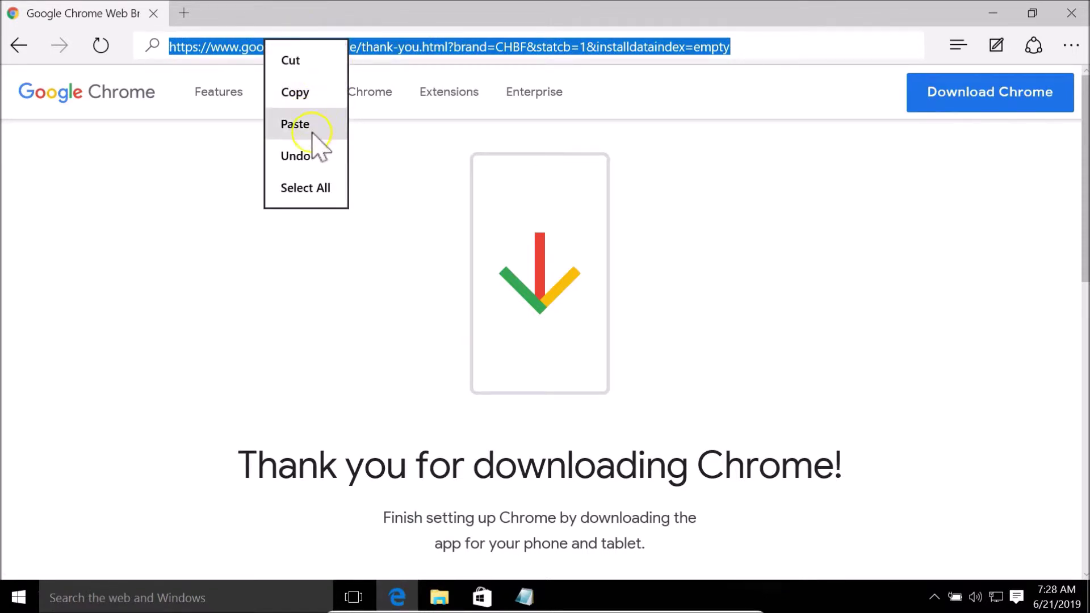
{"action": "left_click", "coordinate": [188, 233]}
{"action": "key", "text": "ctrl+v"}
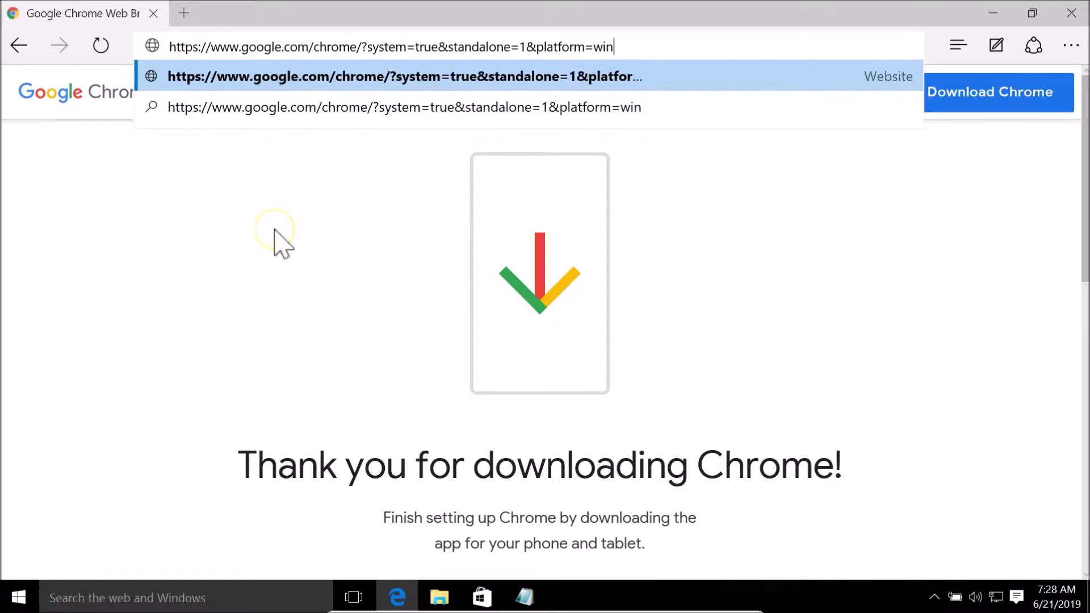
{"action": "key", "text": "Return"}
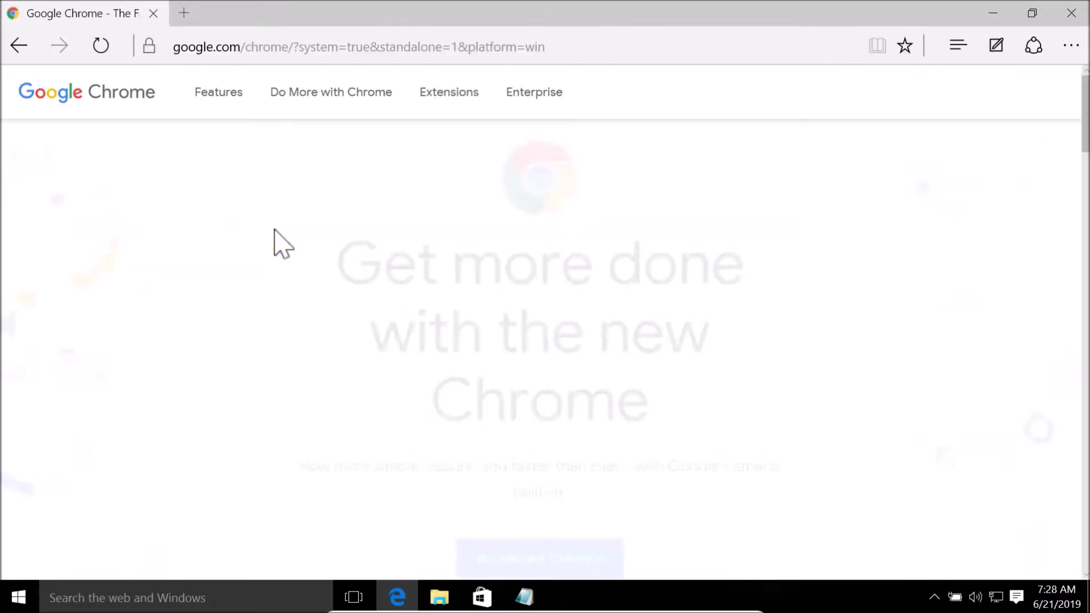
Accept the terms to download ChromeStandaloneSetup.exe and show the downloads list.
{"action": "left_click", "coordinate": [296, 273]}
{"action": "scroll", "coordinate": [591, 287], "scroll_direction": "down", "scroll_amount": 4}
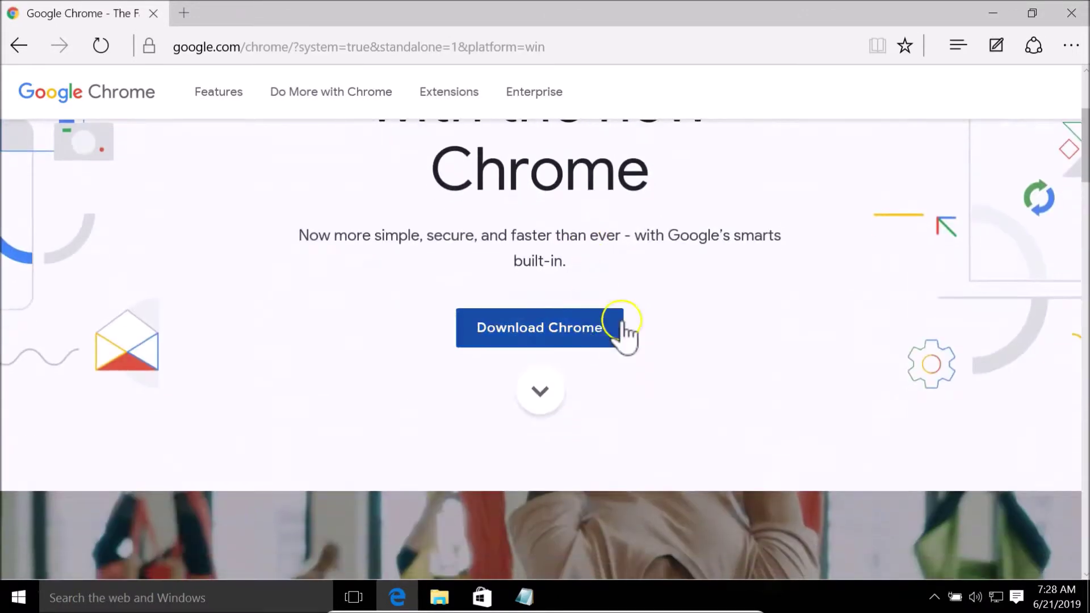
{"action": "left_click", "coordinate": [558, 343]}
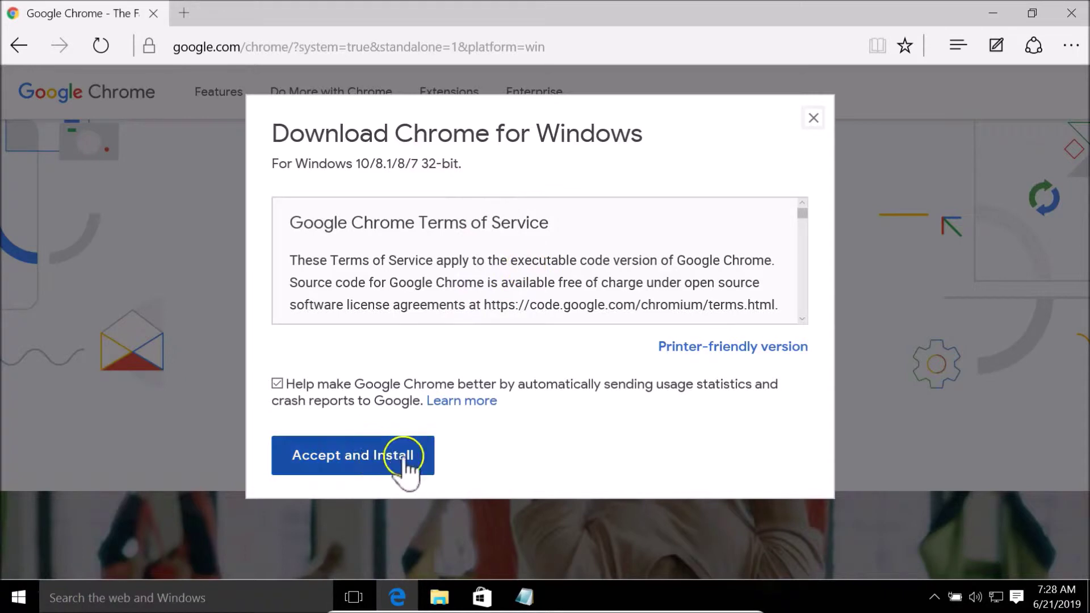
{"action": "left_click", "coordinate": [365, 463]}
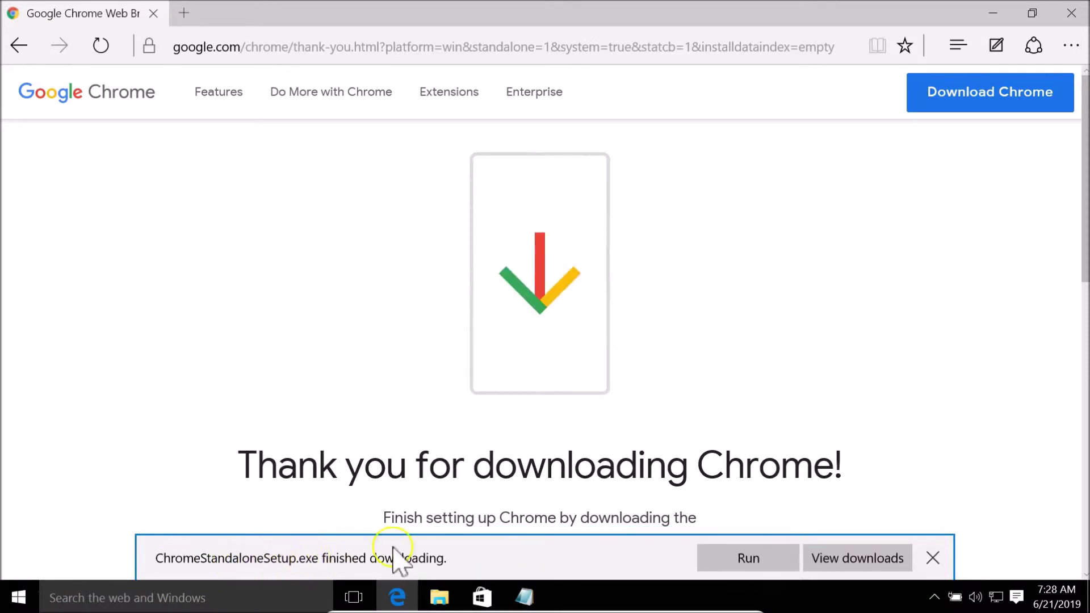
{"action": "left_click", "coordinate": [856, 560]}
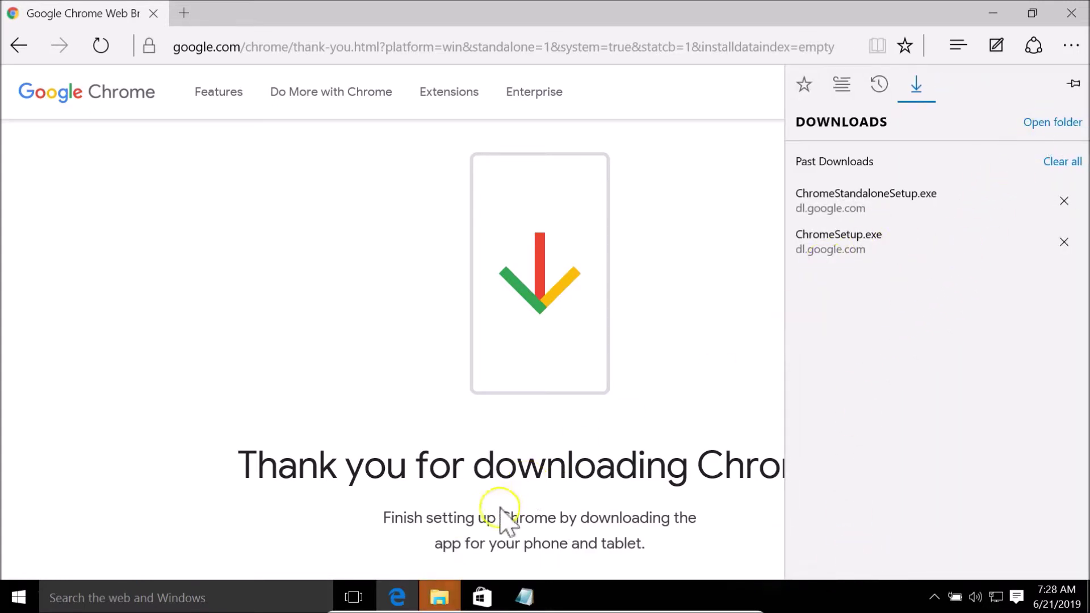
Confirm ChromeStandaloneSetup is 55.0 MB in its Properties, then minimize File Explorer.
{"action": "left_click", "coordinate": [439, 597]}
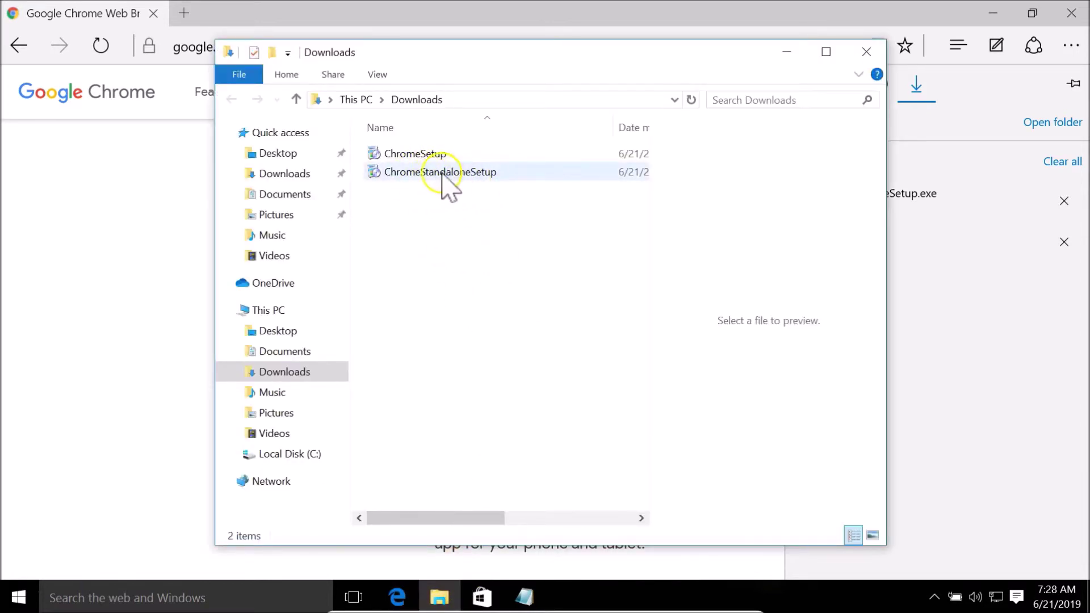
{"action": "left_click", "coordinate": [461, 184]}
{"action": "right_click", "coordinate": [457, 171]}
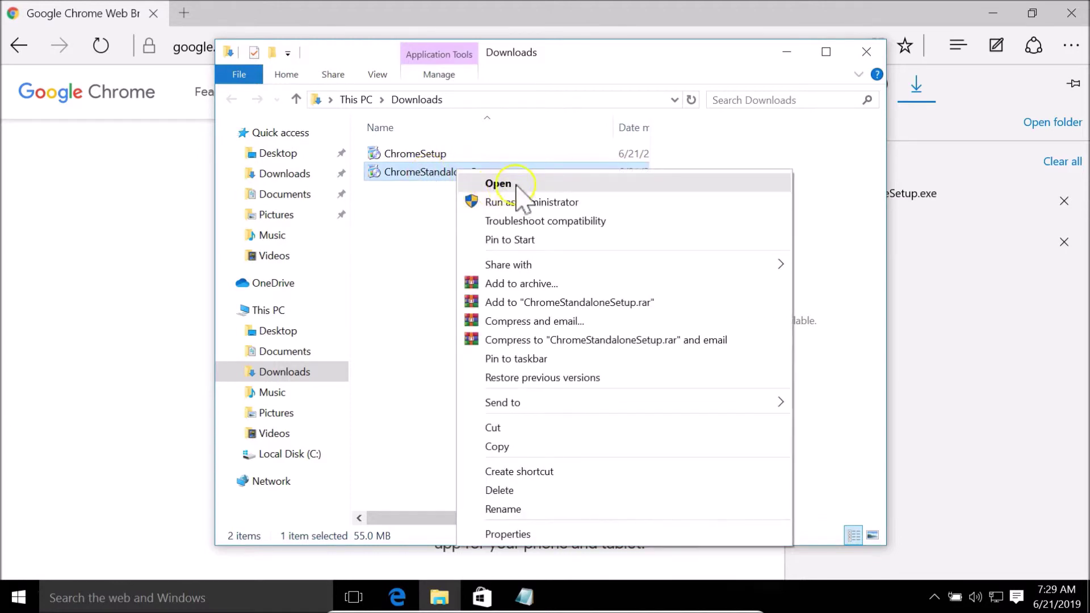
{"action": "left_click", "coordinate": [525, 534]}
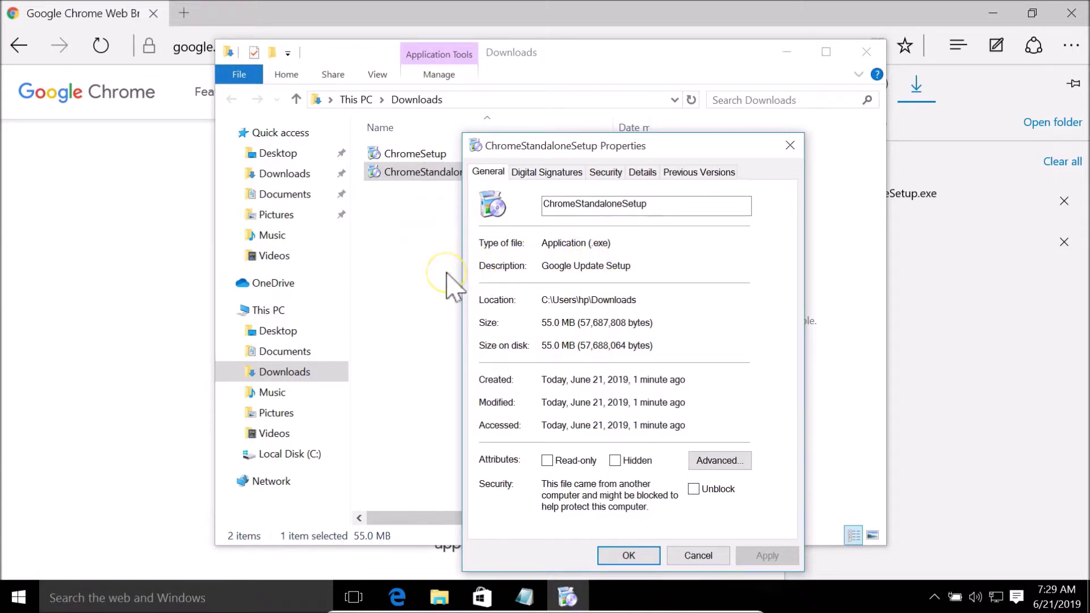
{"action": "left_click", "coordinate": [791, 146]}
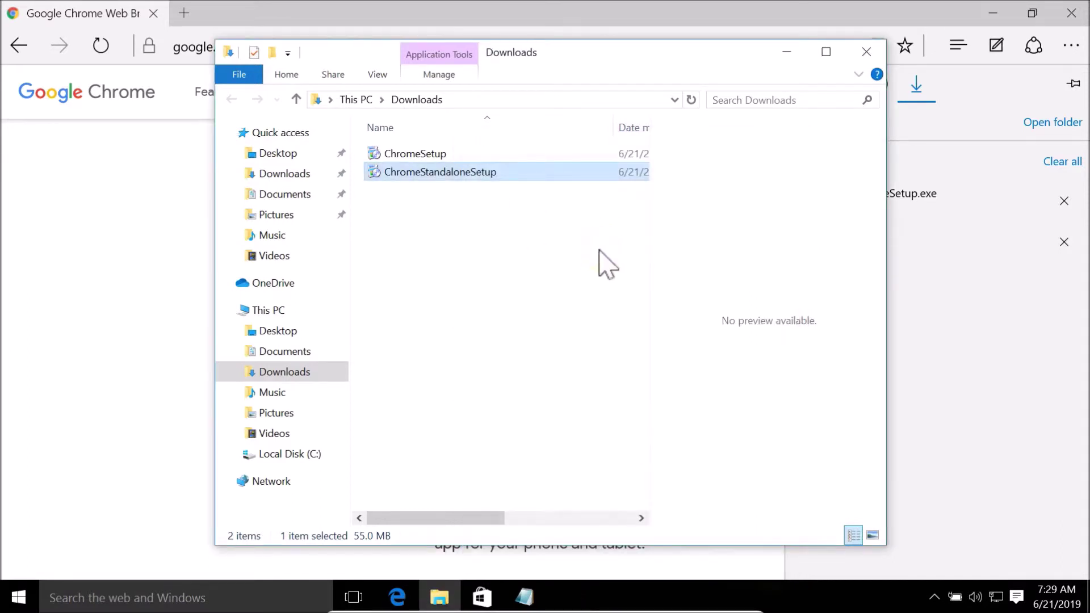
{"action": "left_click", "coordinate": [786, 52]}
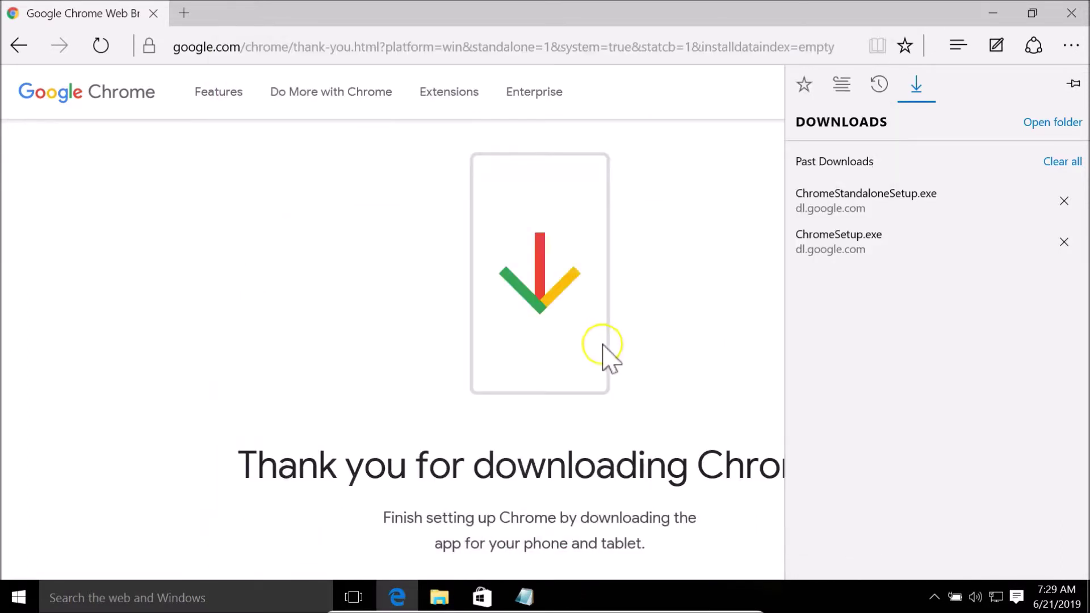
Copy the 64-bit offline download link from the Notepad note.
{"action": "left_click", "coordinate": [525, 597]}
{"action": "left_click", "coordinate": [327, 357]}
{"action": "scroll", "coordinate": [255, 364], "scroll_direction": "down", "scroll_amount": 1}
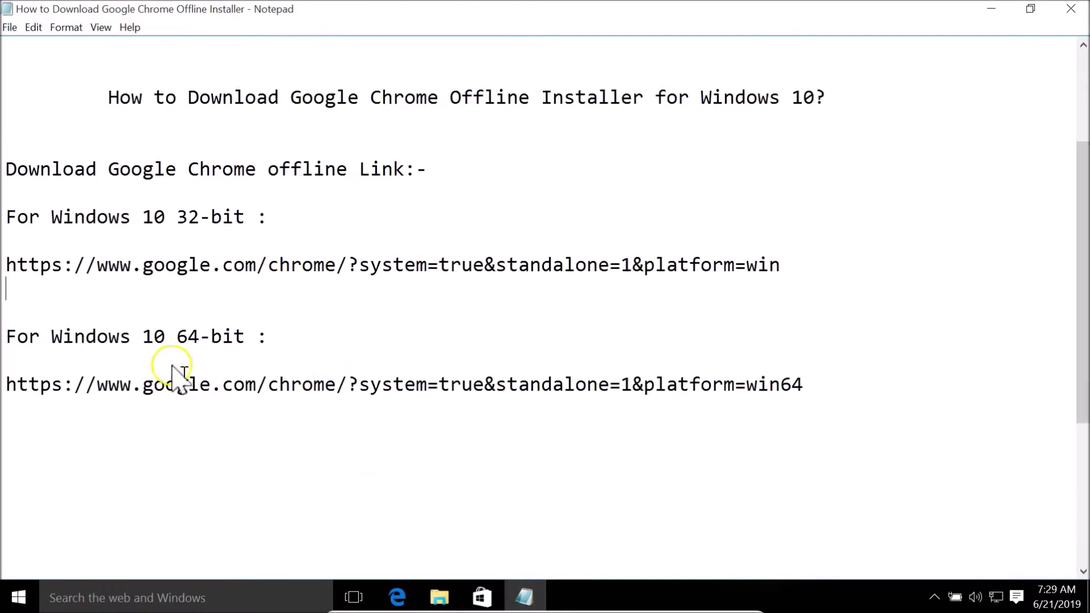
{"action": "left_click_drag", "start_coordinate": [5, 385], "coordinate": [769, 384]}
{"action": "left_click", "coordinate": [795, 378]}
{"action": "double_click", "coordinate": [802, 376]}
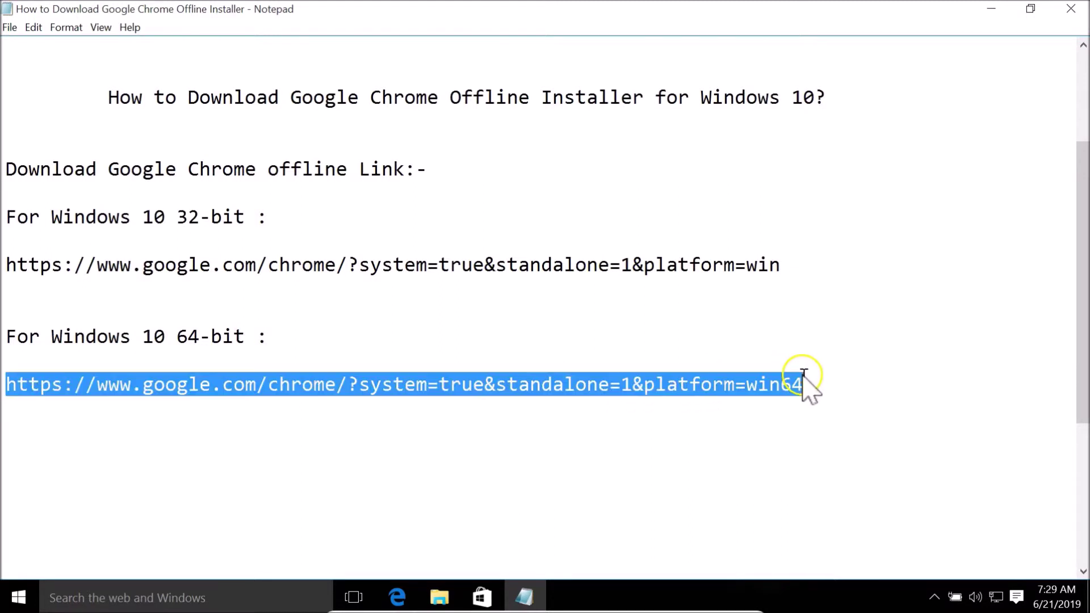
{"action": "right_click", "coordinate": [744, 384]}
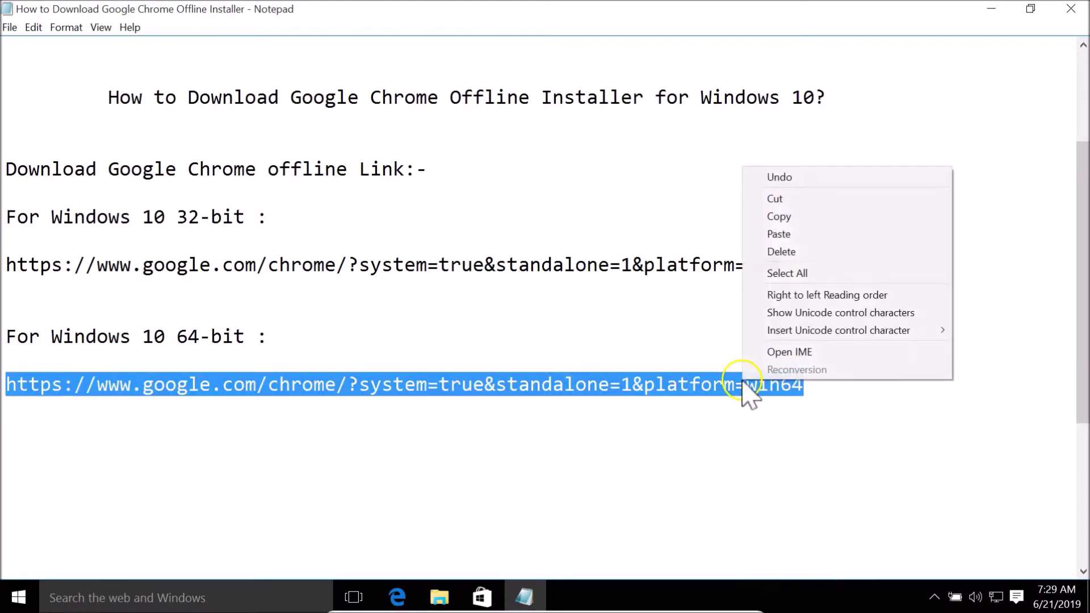
{"action": "left_click", "coordinate": [772, 218]}
Replace Edge's address with the pasted 64-bit win64 link and load it.
{"action": "left_click", "coordinate": [398, 597]}
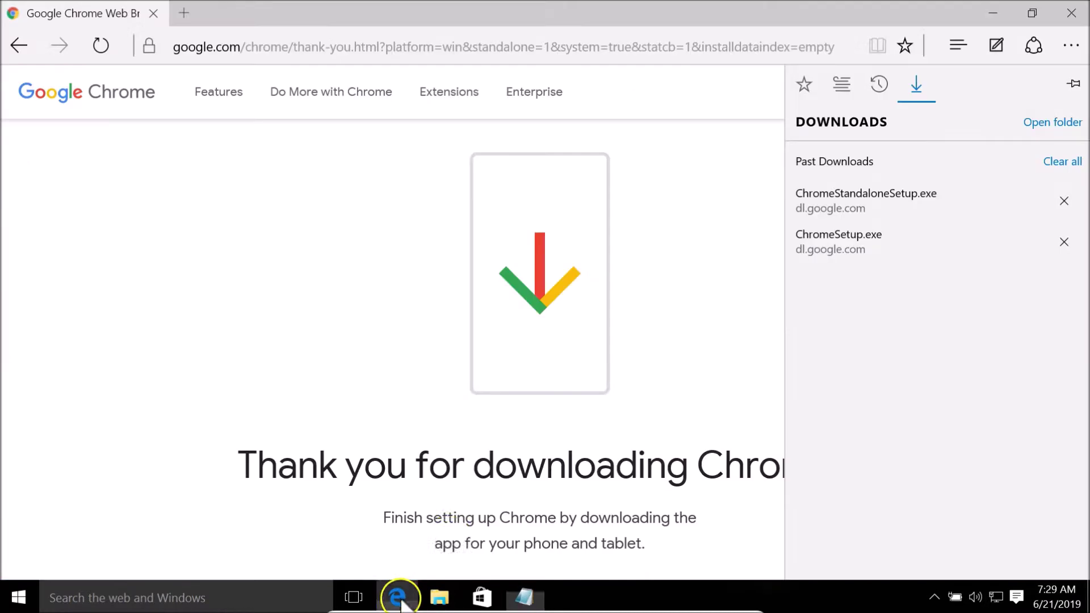
{"action": "left_click", "coordinate": [414, 47]}
{"action": "key", "text": "ctrl+a"}
{"action": "right_click", "coordinate": [420, 59]}
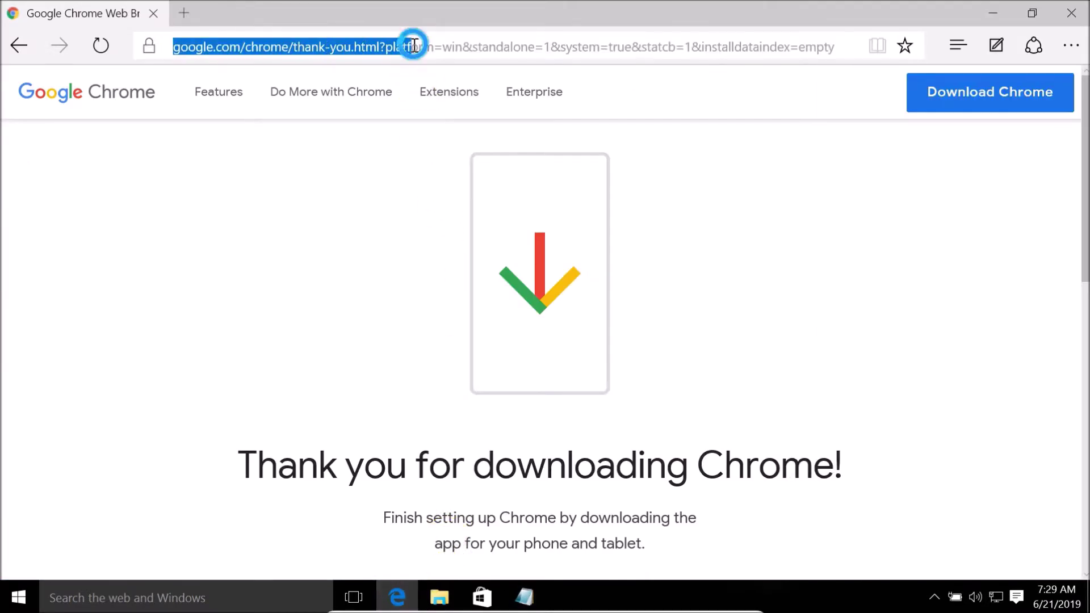
{"action": "left_click", "coordinate": [602, 51]}
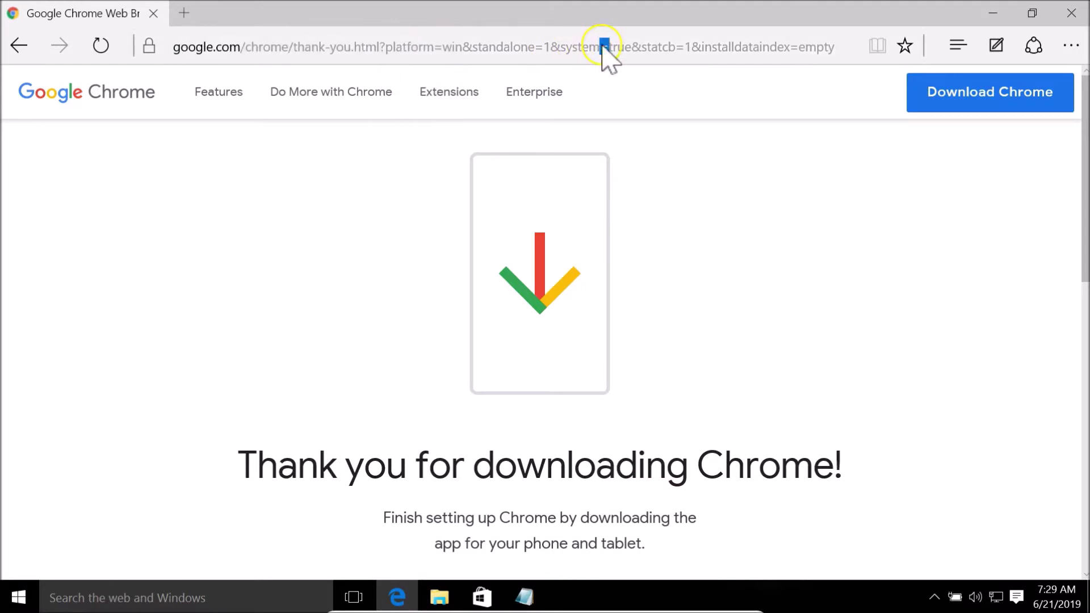
{"action": "left_click", "coordinate": [603, 48]}
{"action": "right_click", "coordinate": [602, 51]}
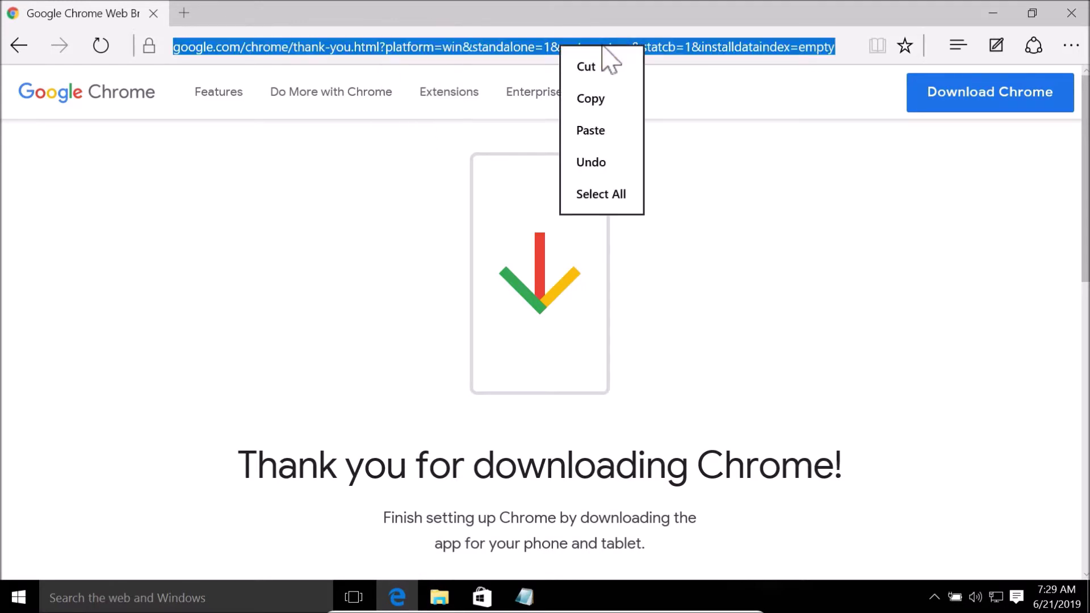
{"action": "left_click", "coordinate": [597, 136]}
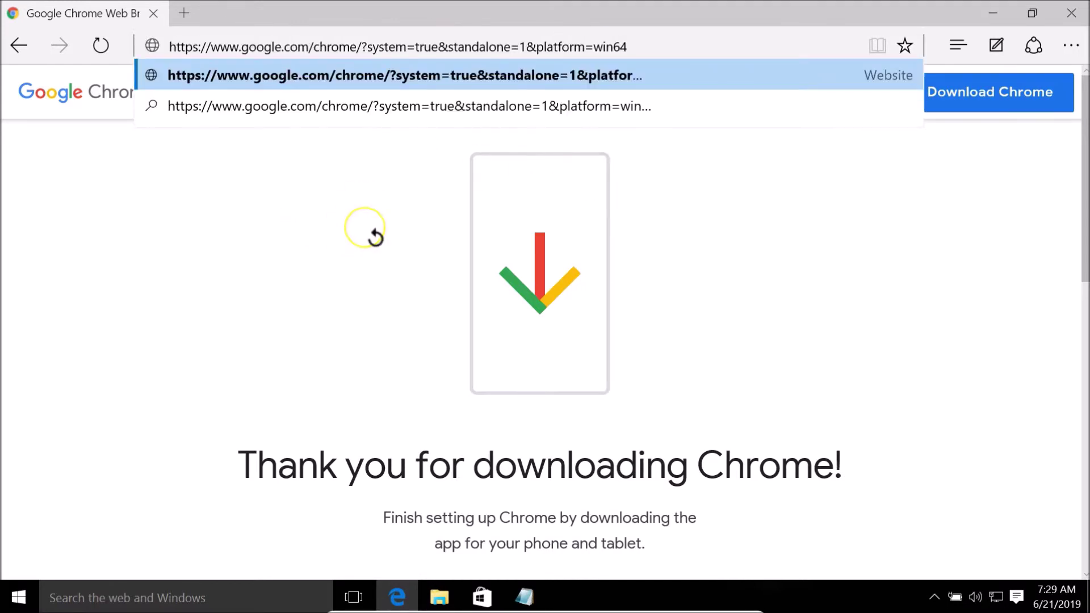
{"action": "key", "text": "Return"}
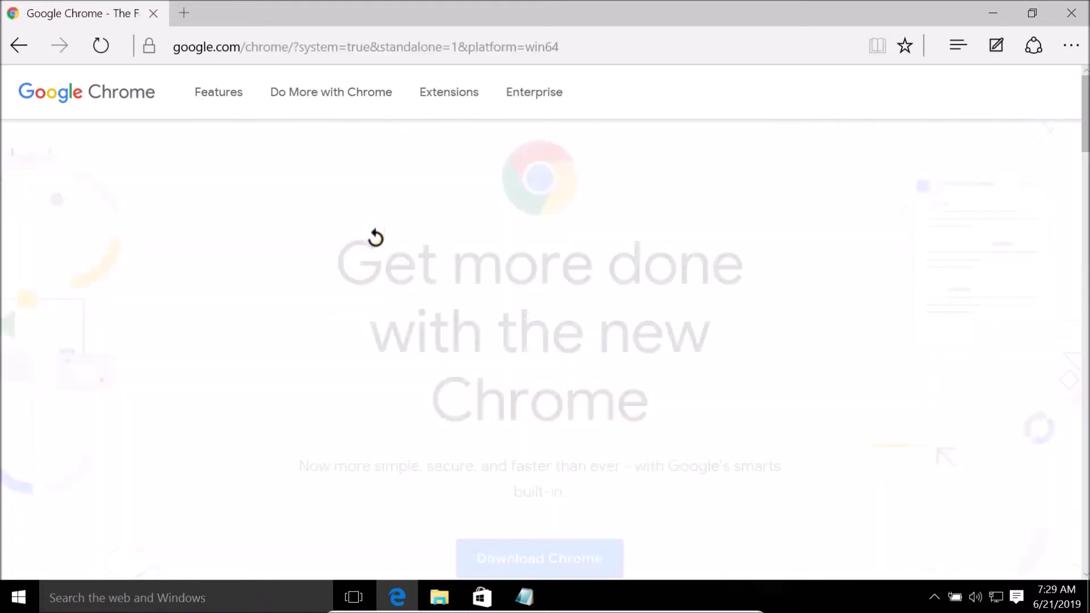
Accept the Chrome terms to download ChromeStandaloneSetup64.exe.
{"action": "scroll", "coordinate": [584, 292], "scroll_direction": "down", "scroll_amount": 3}
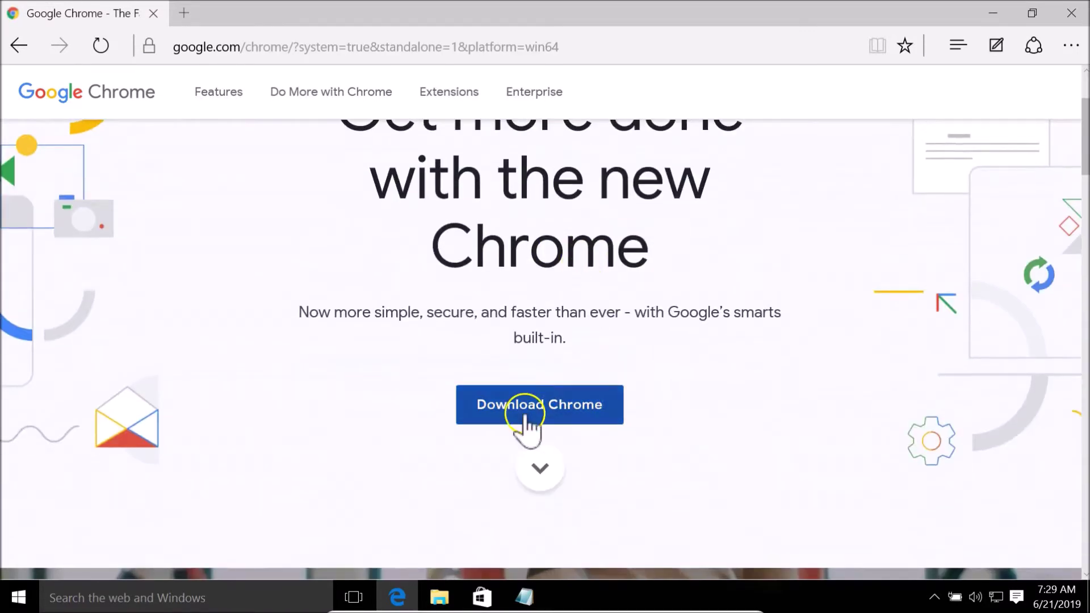
{"action": "left_click", "coordinate": [523, 416]}
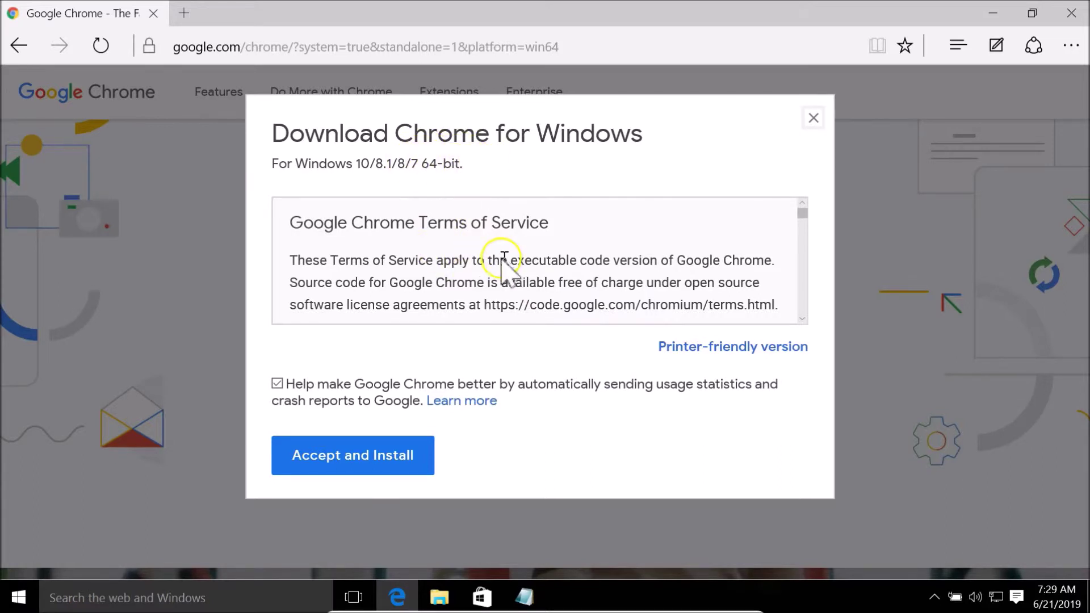
{"action": "left_click", "coordinate": [380, 453]}
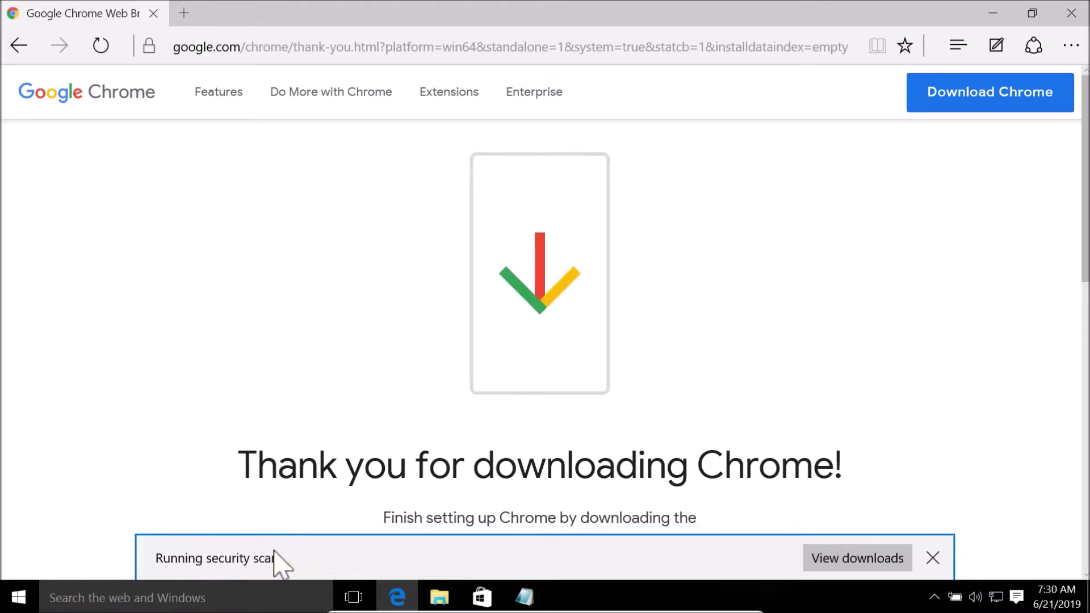
Open the Downloads folder from Edge and select ChromeStandaloneSetup64 (56.2 MB), then minimize windows.
{"action": "left_click", "coordinate": [855, 559]}
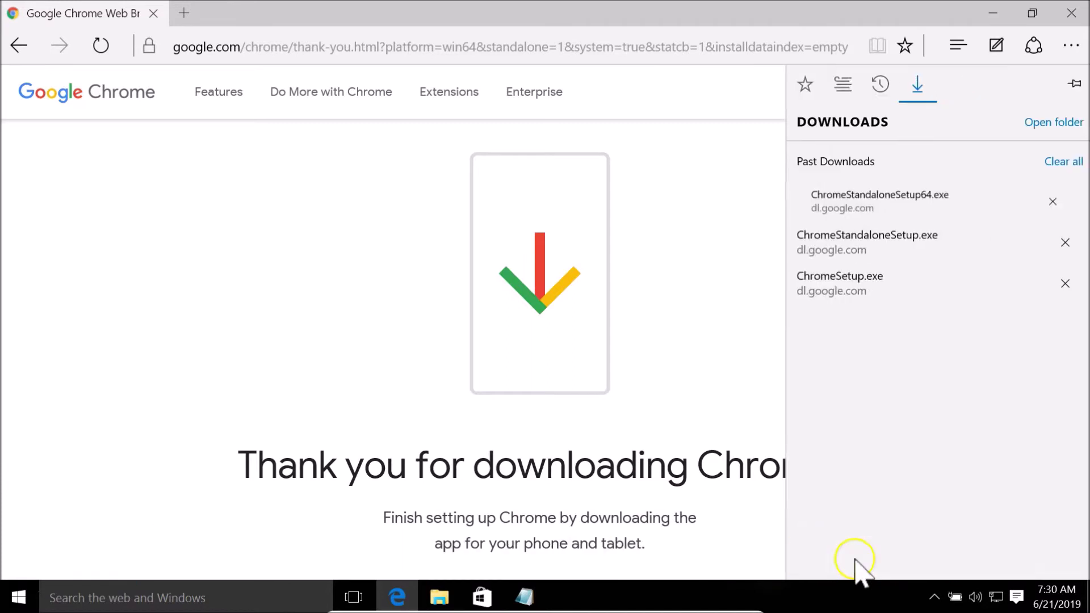
{"action": "left_click", "coordinate": [1058, 124]}
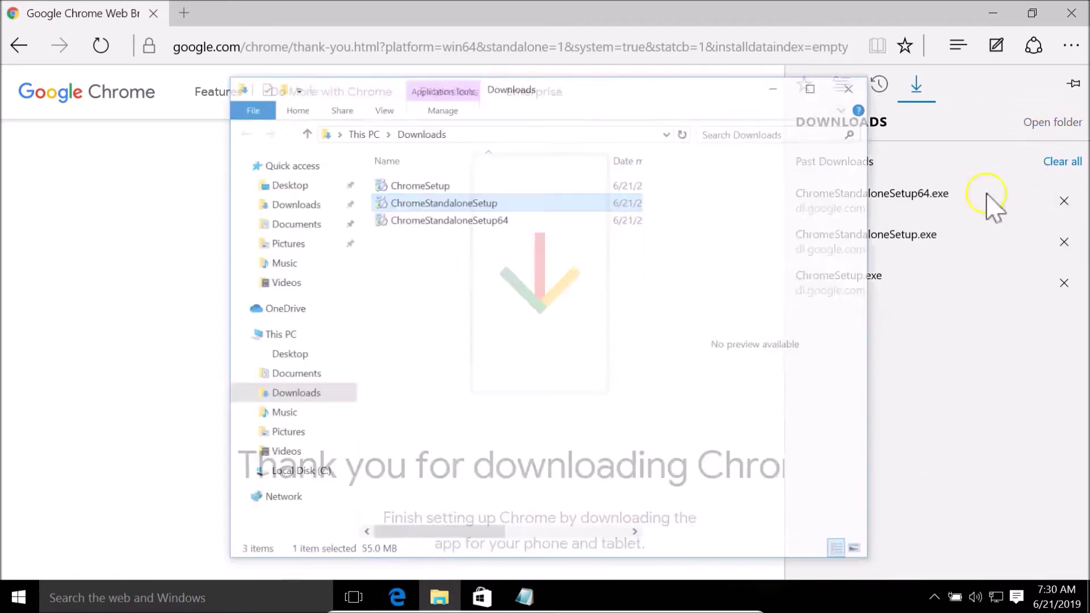
{"action": "left_click", "coordinate": [508, 276]}
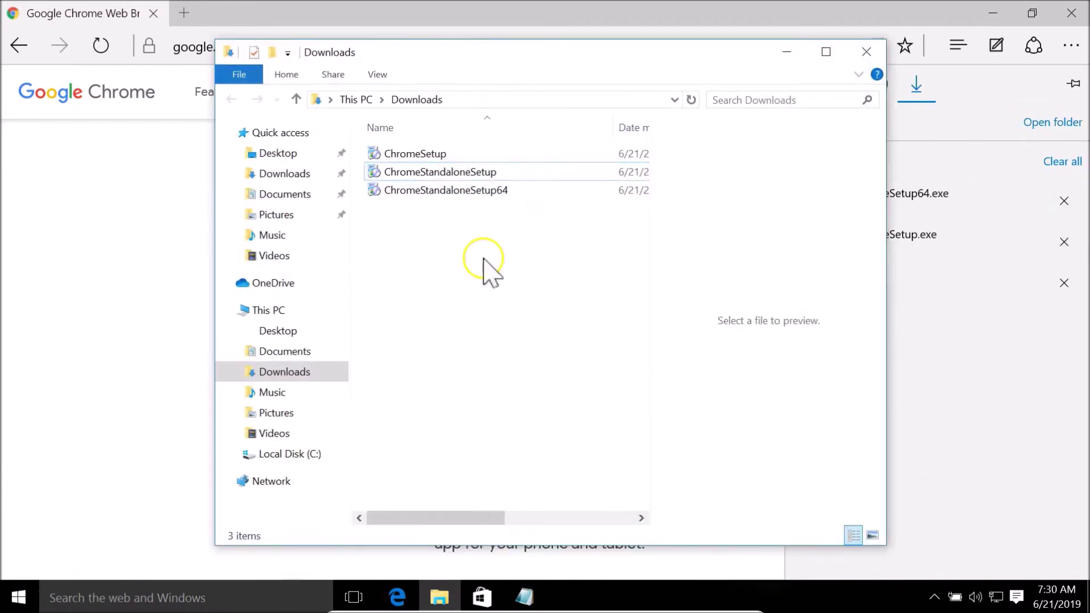
{"action": "left_click", "coordinate": [443, 191]}
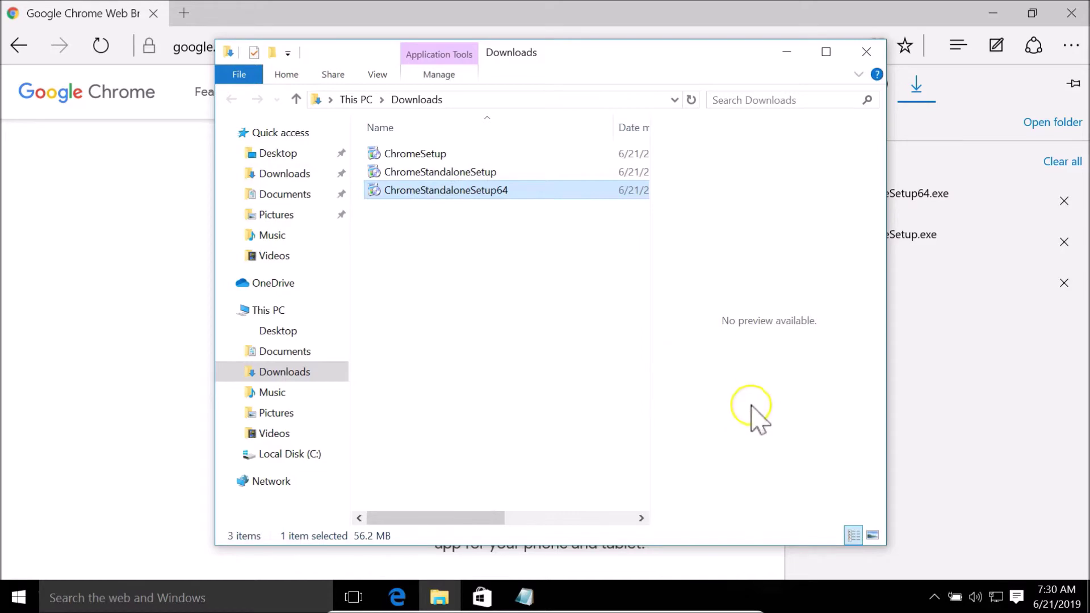
{"action": "left_click", "coordinate": [787, 51]}
{"action": "left_click", "coordinate": [993, 13]}
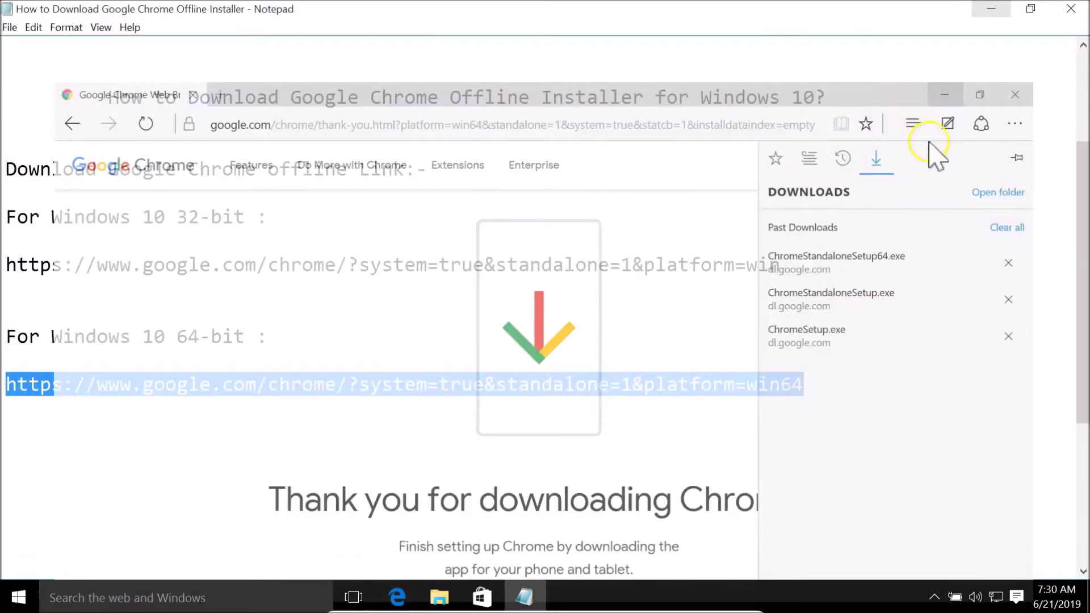
Disable the Ethernet adapter through Network settings' Change adapter options.
{"action": "left_click", "coordinate": [991, 8]}
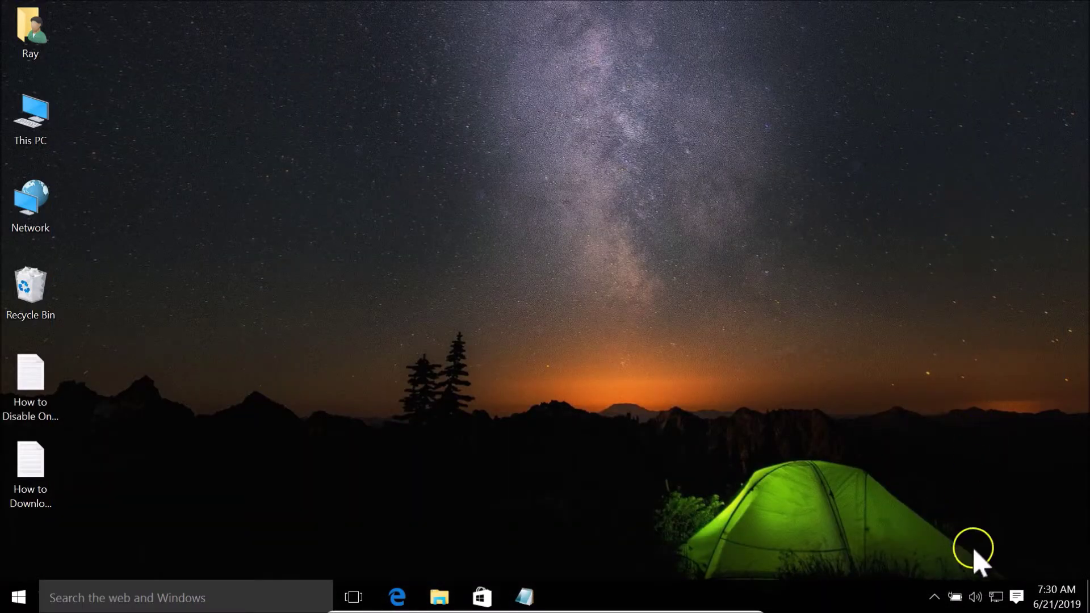
{"action": "left_click", "coordinate": [994, 594]}
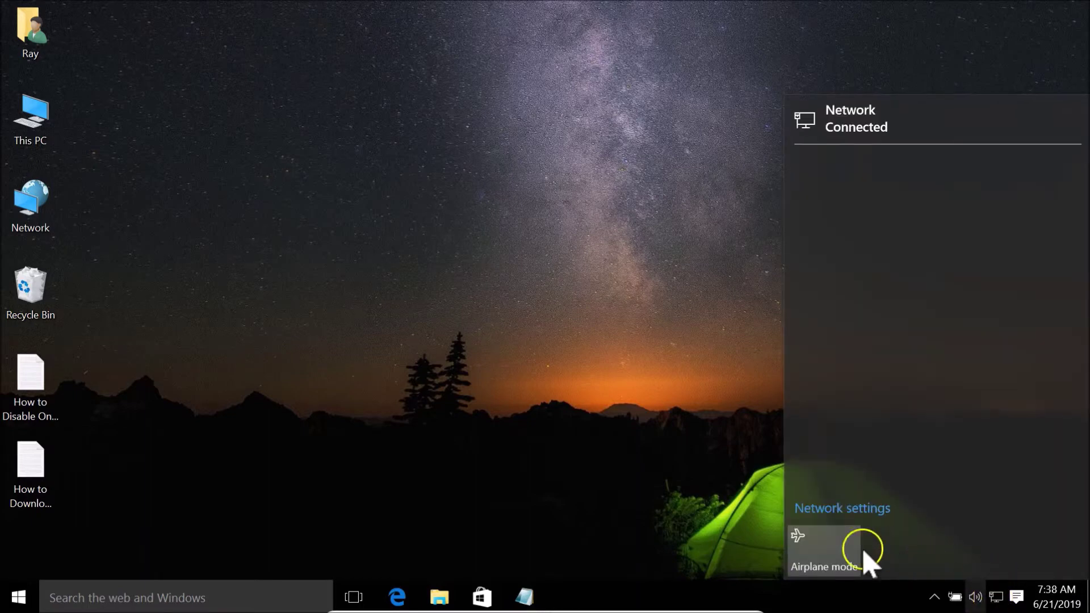
{"action": "left_click", "coordinate": [846, 508]}
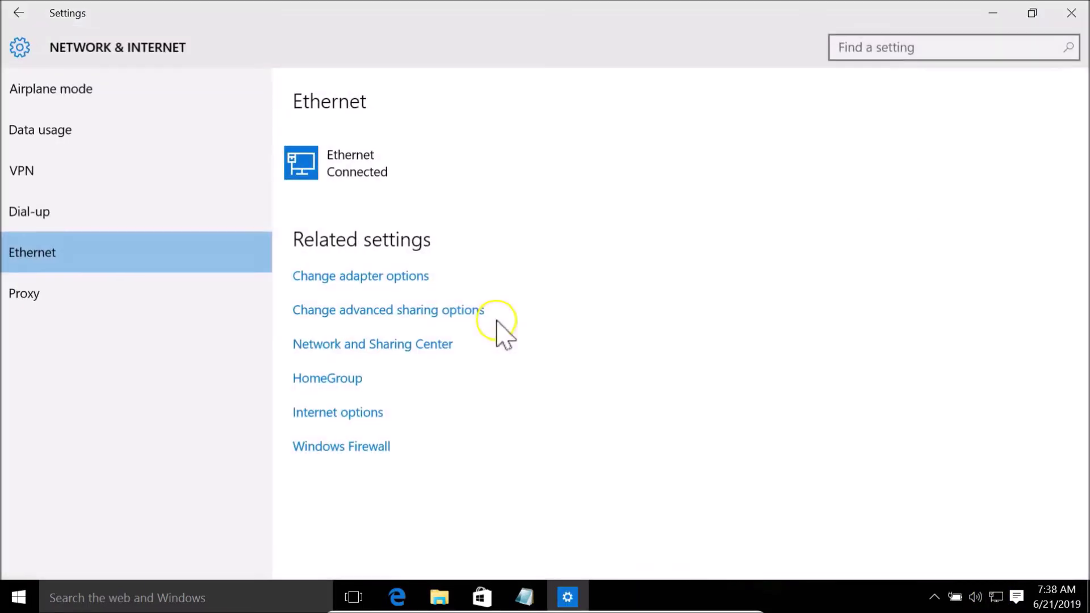
{"action": "left_click", "coordinate": [405, 278]}
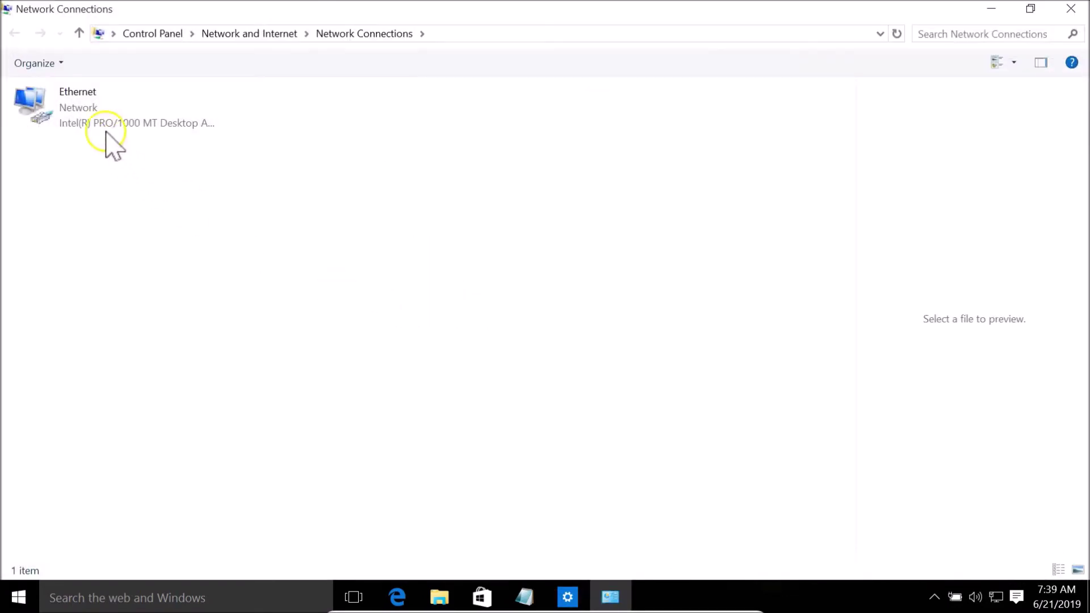
{"action": "left_click", "coordinate": [106, 131]}
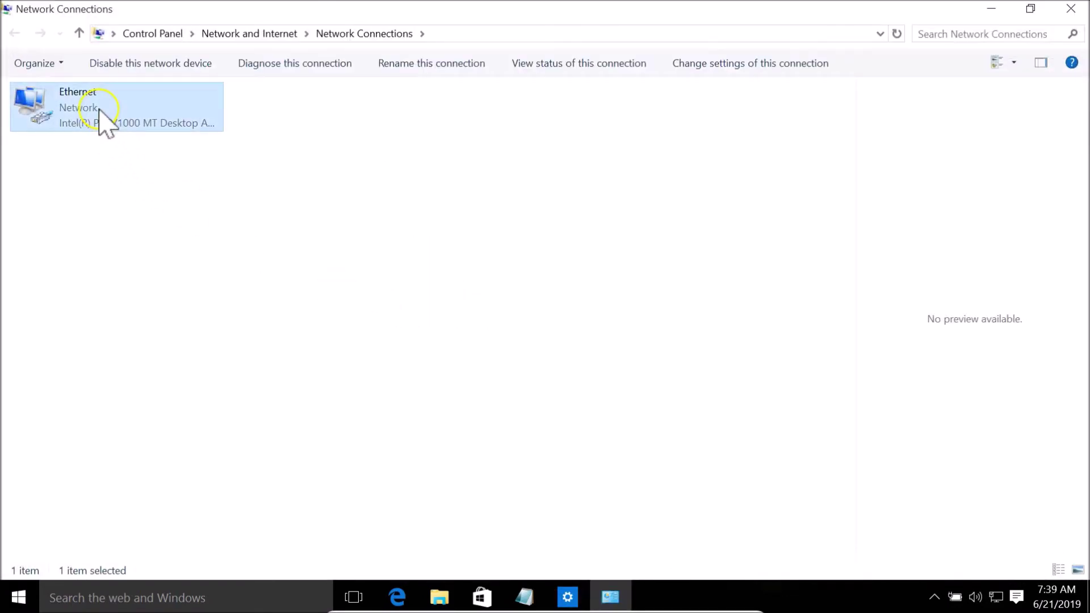
{"action": "right_click", "coordinate": [105, 129]}
{"action": "left_click", "coordinate": [128, 121]}
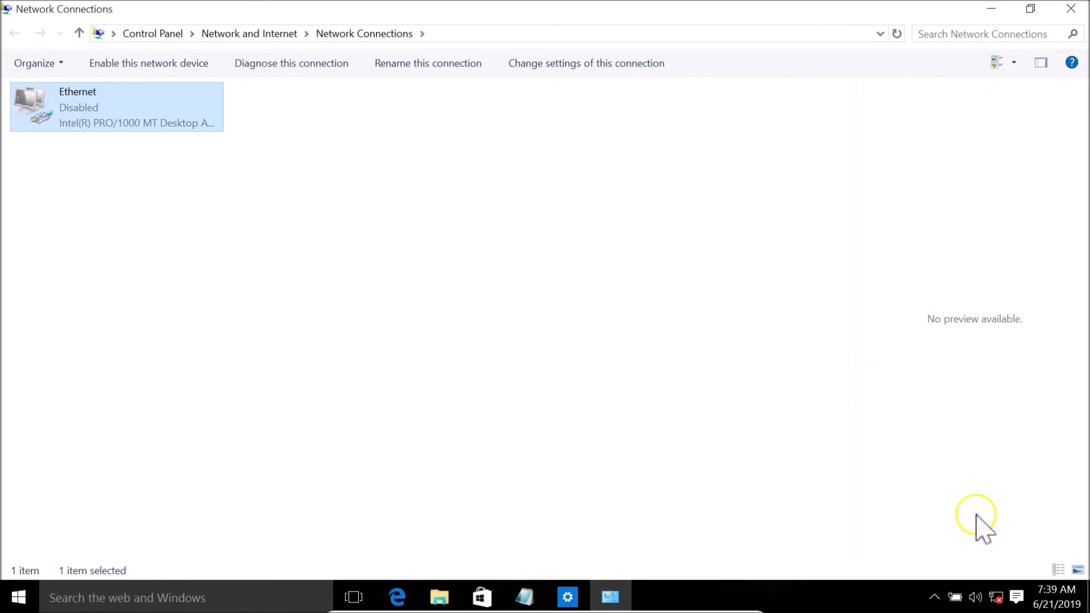
Load google.com in a new Edge tab, confirm 'You're not connected', then minimize Edge.
{"action": "left_click", "coordinate": [397, 596]}
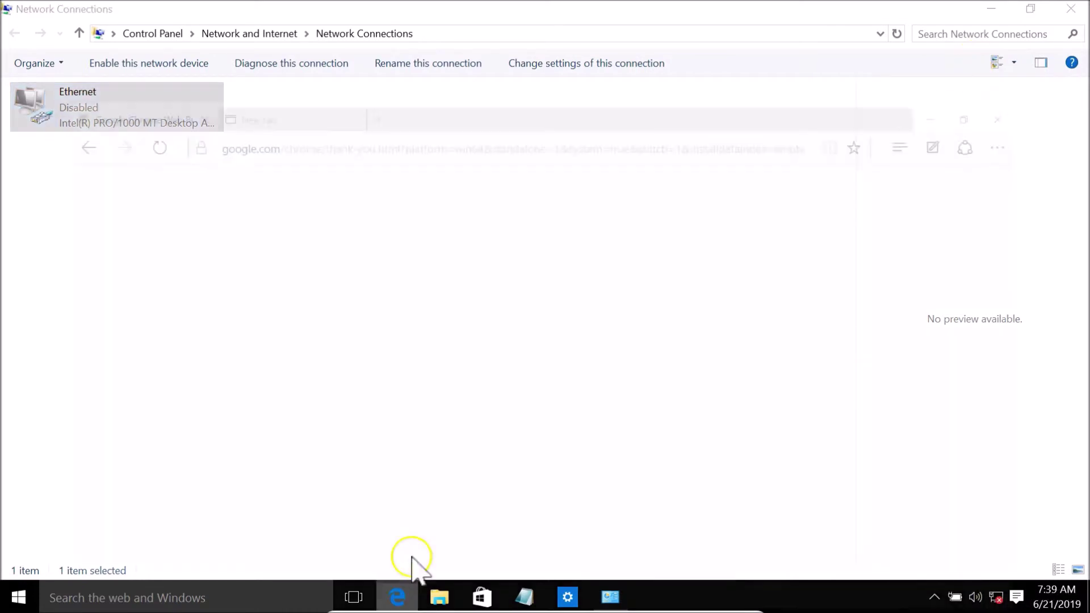
{"action": "left_click", "coordinate": [269, 17]}
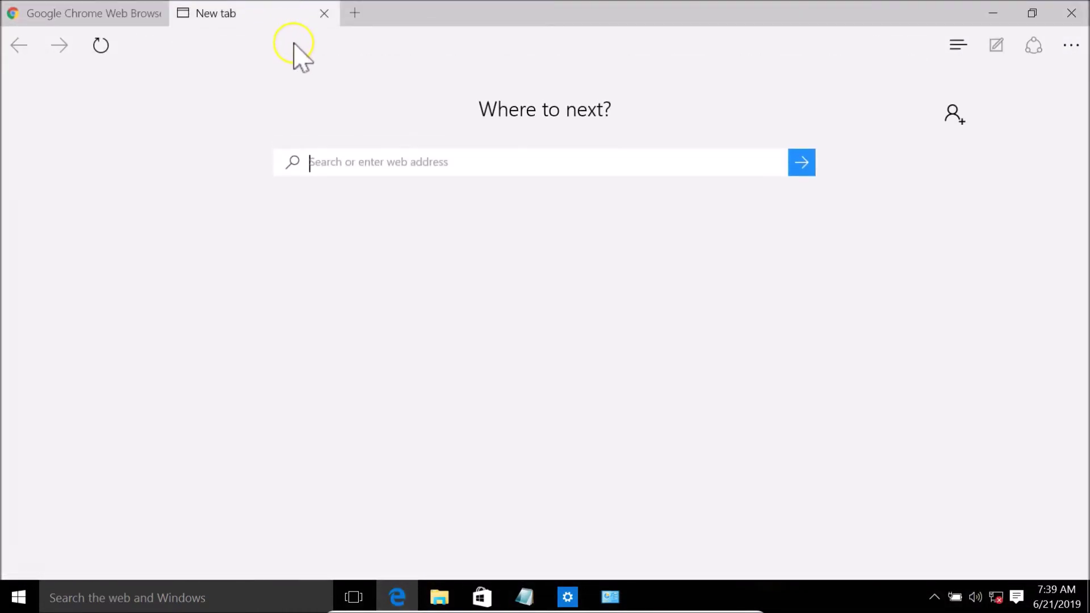
{"action": "left_click", "coordinate": [271, 46]}
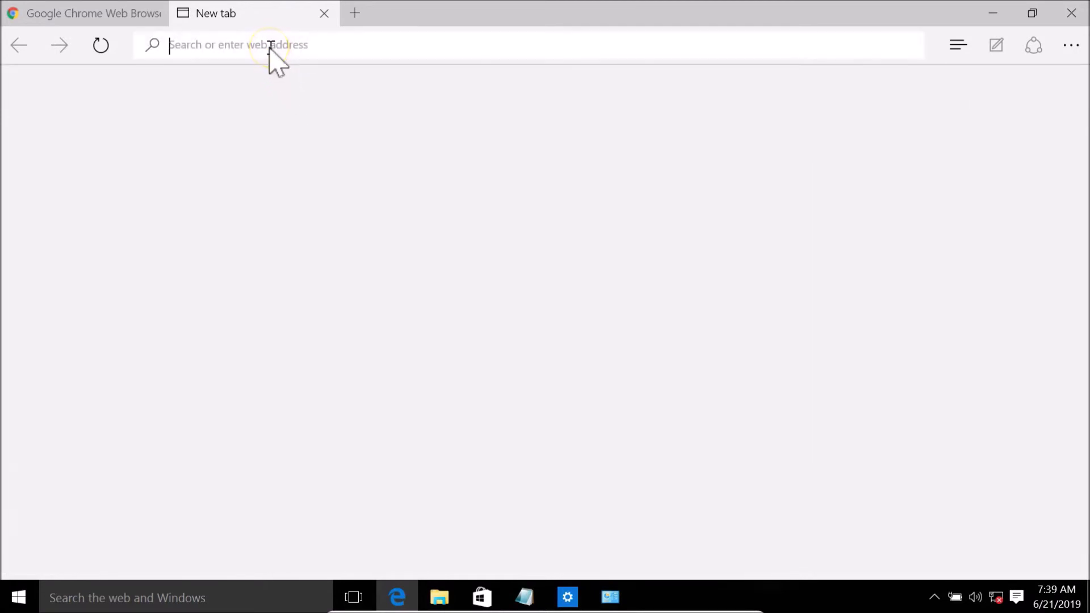
{"action": "type", "text": "google.com"}
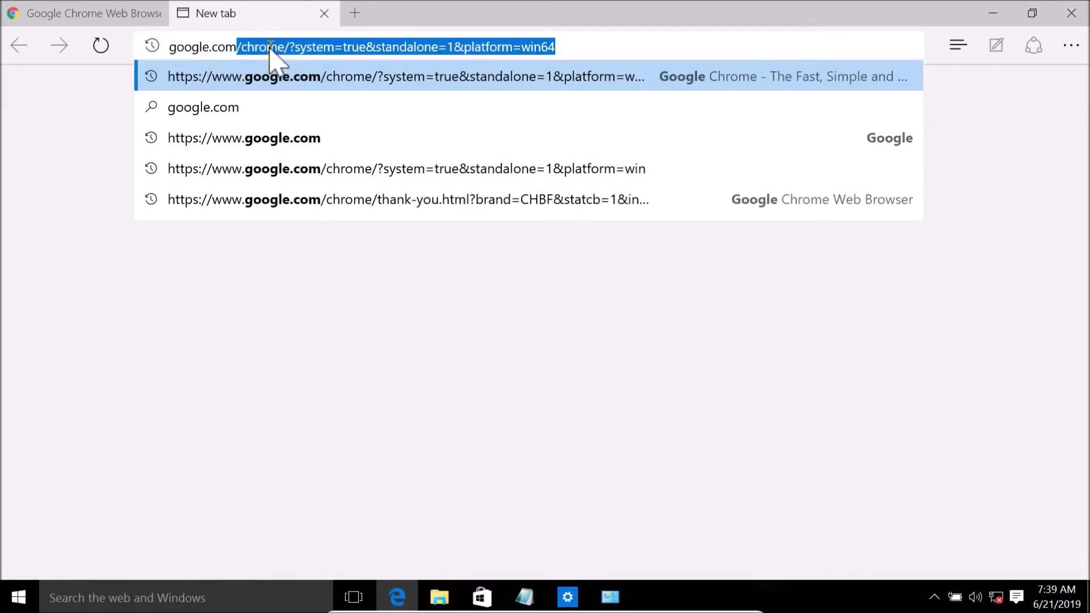
{"action": "key", "text": "Delete"}
{"action": "key", "text": "Return"}
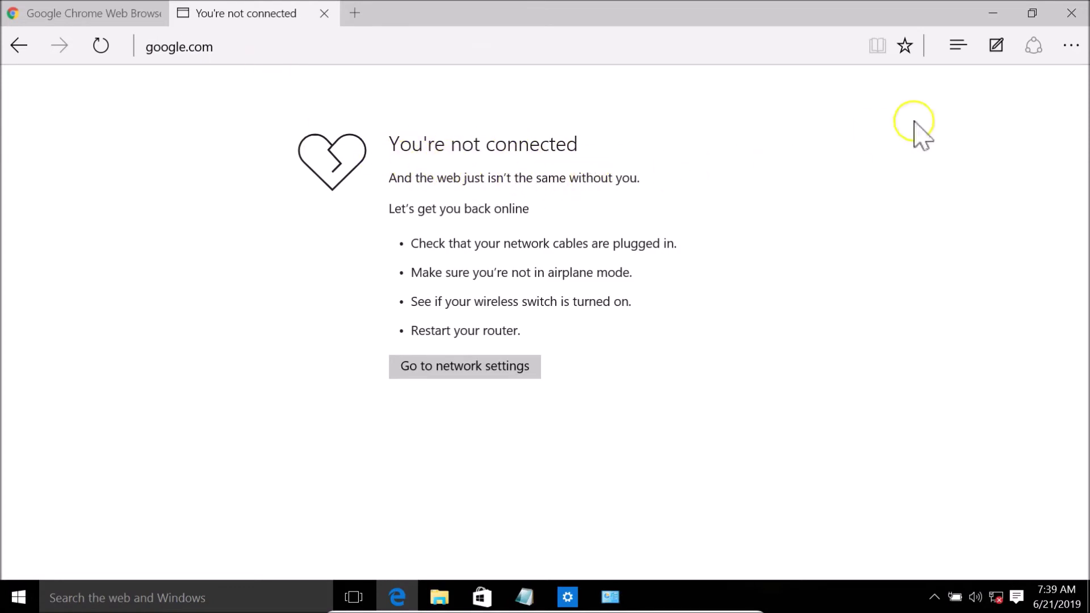
{"action": "left_click", "coordinate": [992, 14]}
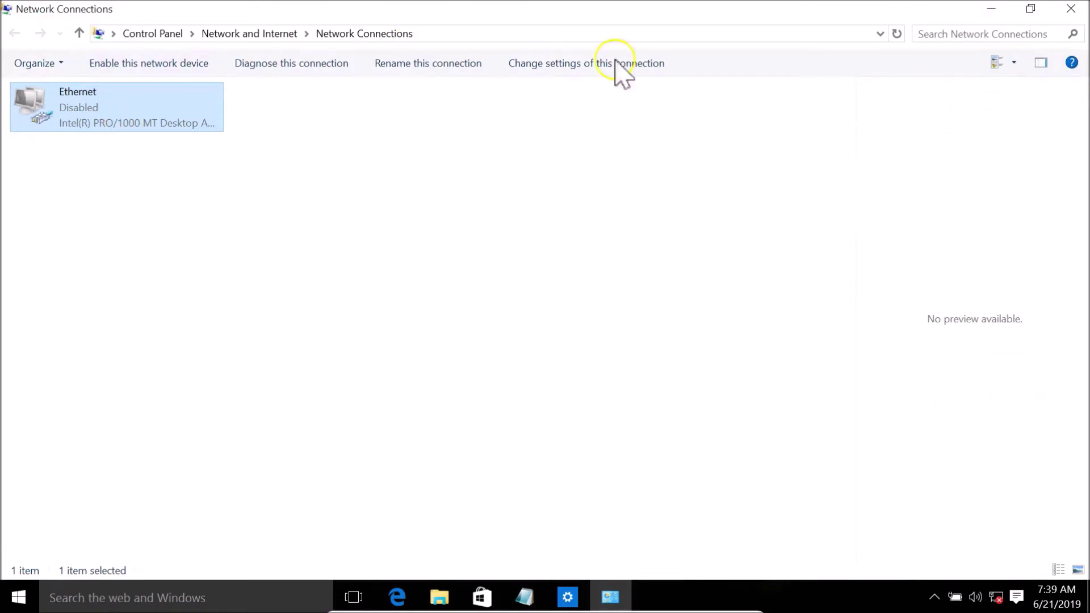
Close Network Connections and launch ChromeStandaloneSetup64 from Ray's Downloads folder.
{"action": "left_click", "coordinate": [1070, 9]}
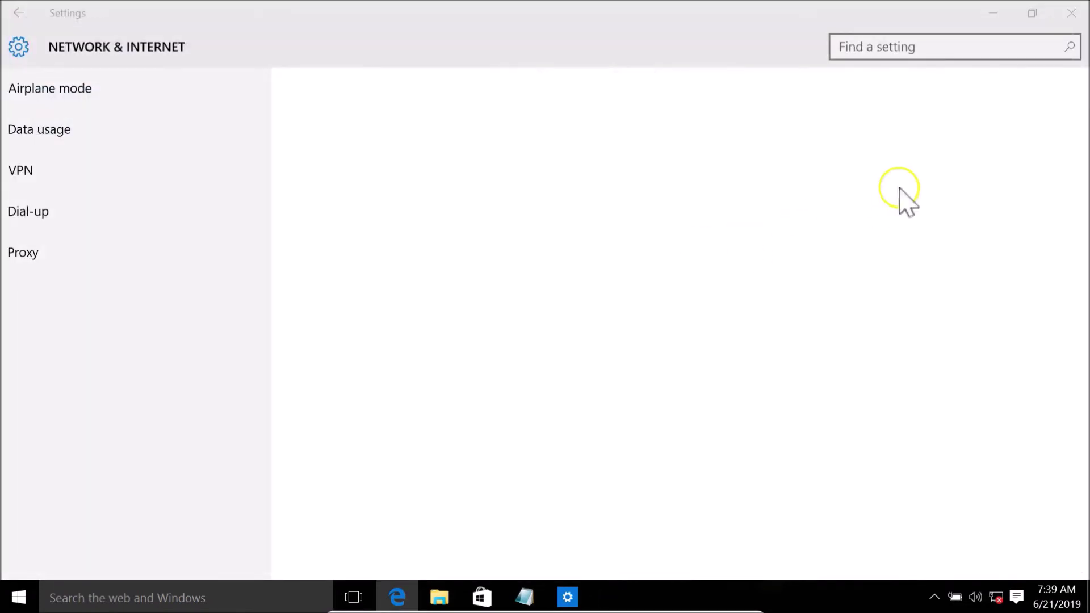
{"action": "left_click", "coordinate": [992, 11]}
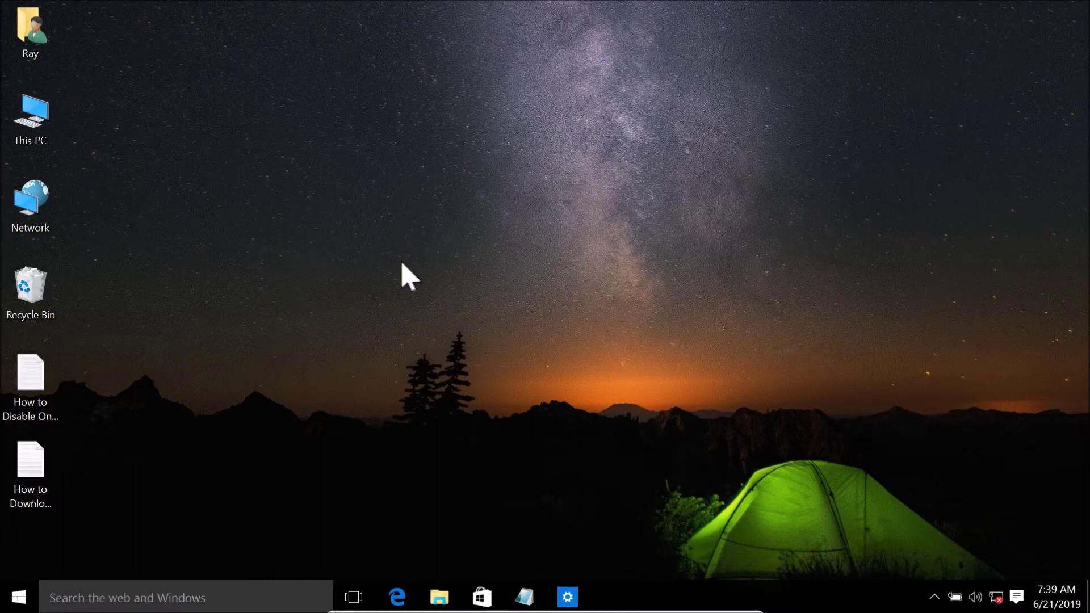
{"action": "double_click", "coordinate": [31, 31]}
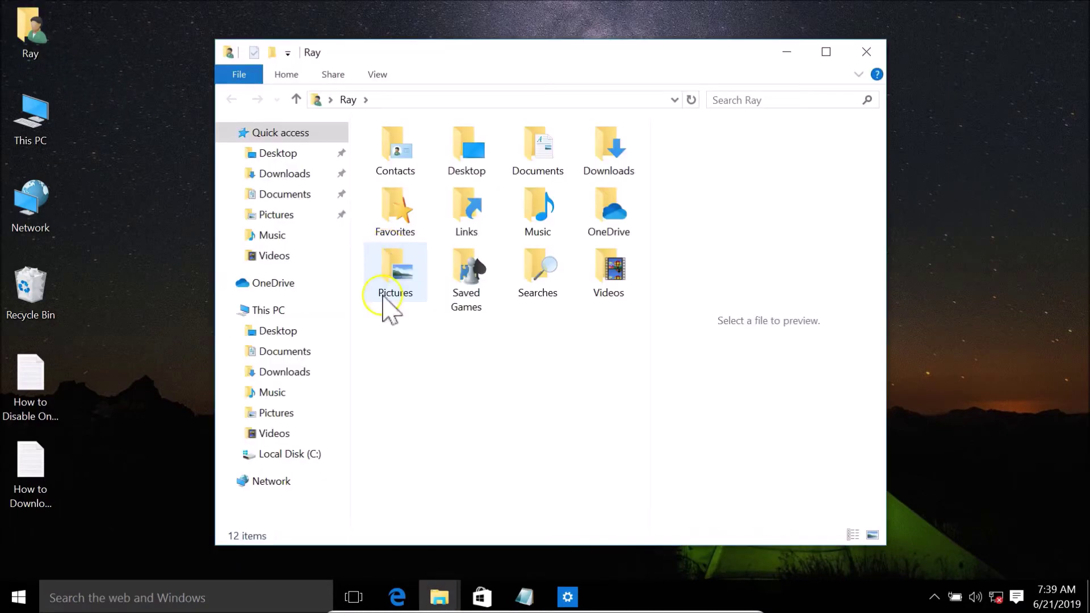
{"action": "double_click", "coordinate": [608, 151]}
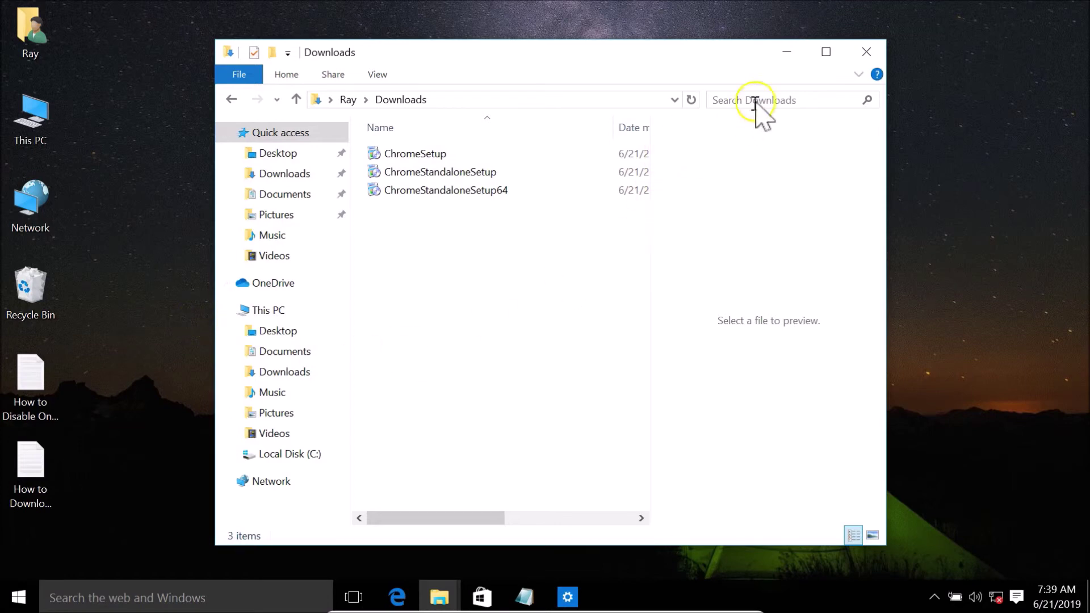
{"action": "left_click", "coordinate": [826, 51]}
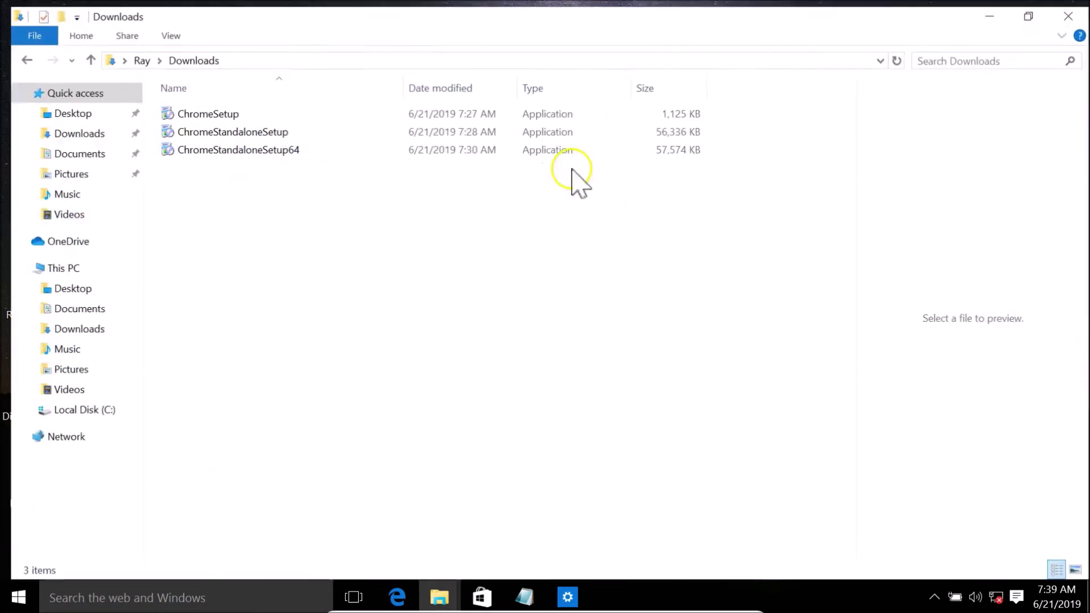
{"action": "left_click", "coordinate": [261, 147]}
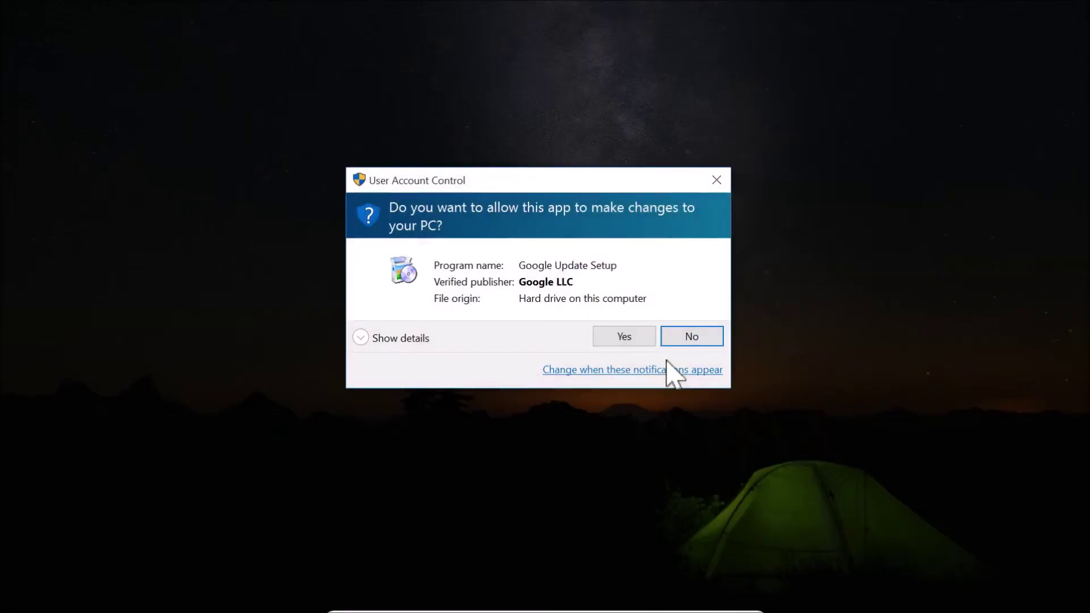
Approve Google Update Setup's User Account Control prompt and let Chrome install offline.
{"action": "left_click", "coordinate": [624, 337]}
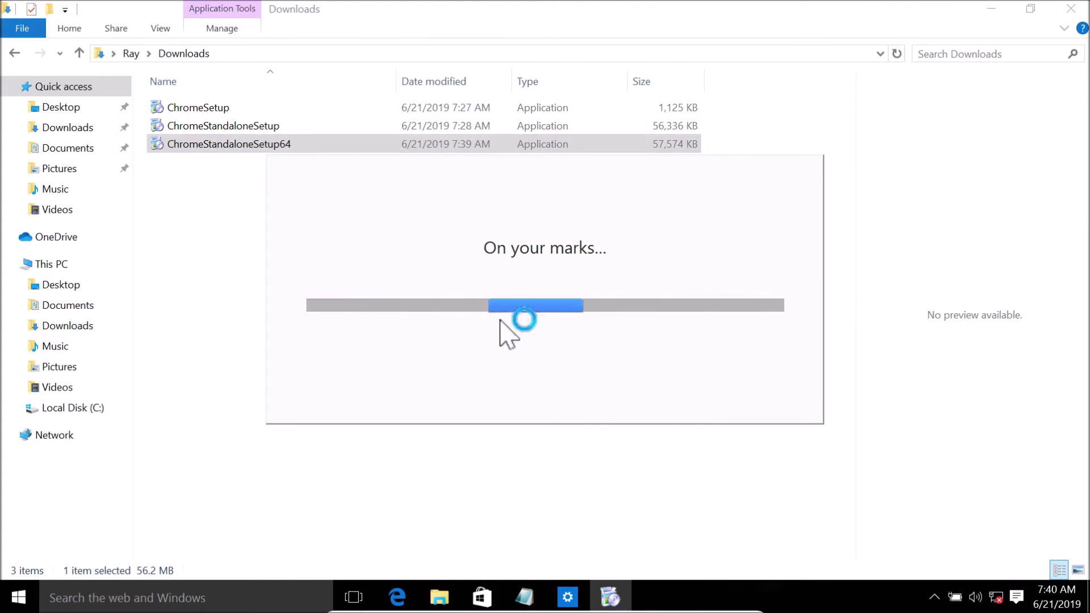
{"action": "left_click", "coordinate": [576, 323]}
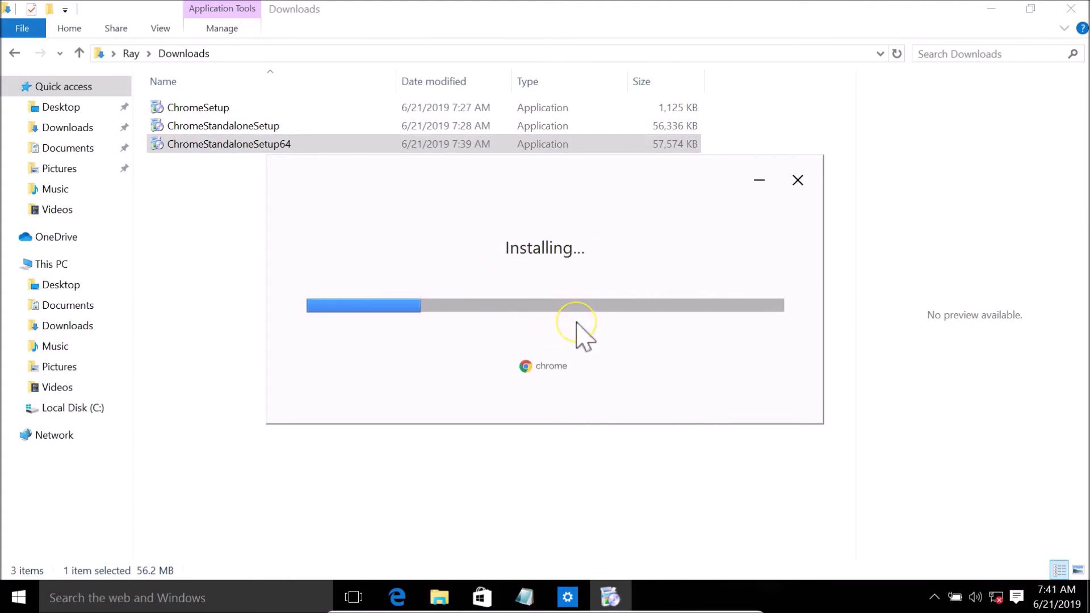
{"action": "left_click", "coordinate": [592, 354]}
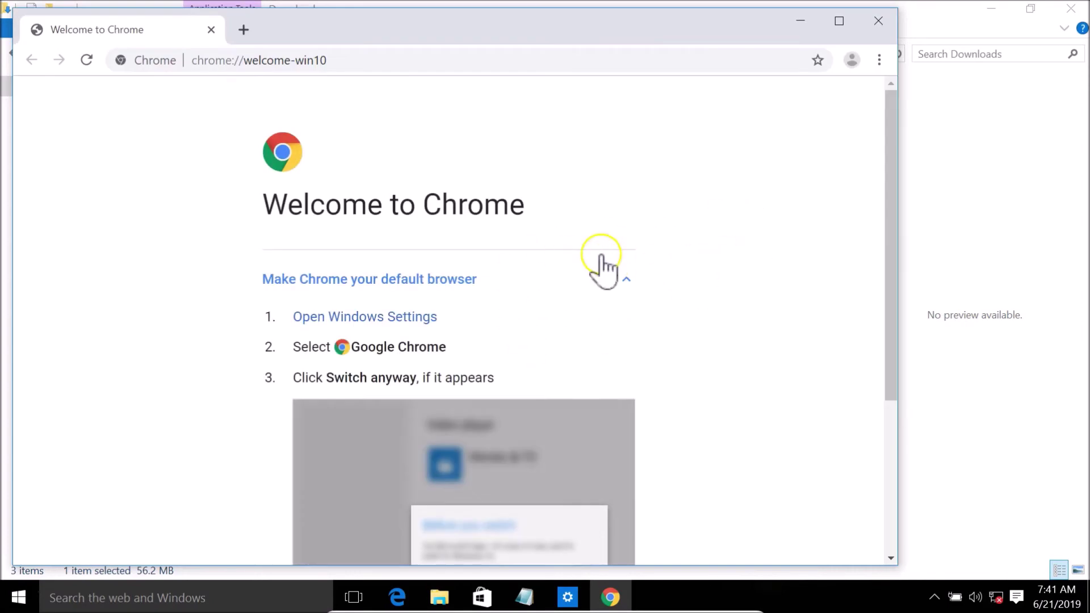
Maximize Chrome and load google.com in a new tab, getting ERR_INTERNET_DISCONNECTED, then return to Notepad.
{"action": "left_click", "coordinate": [840, 21]}
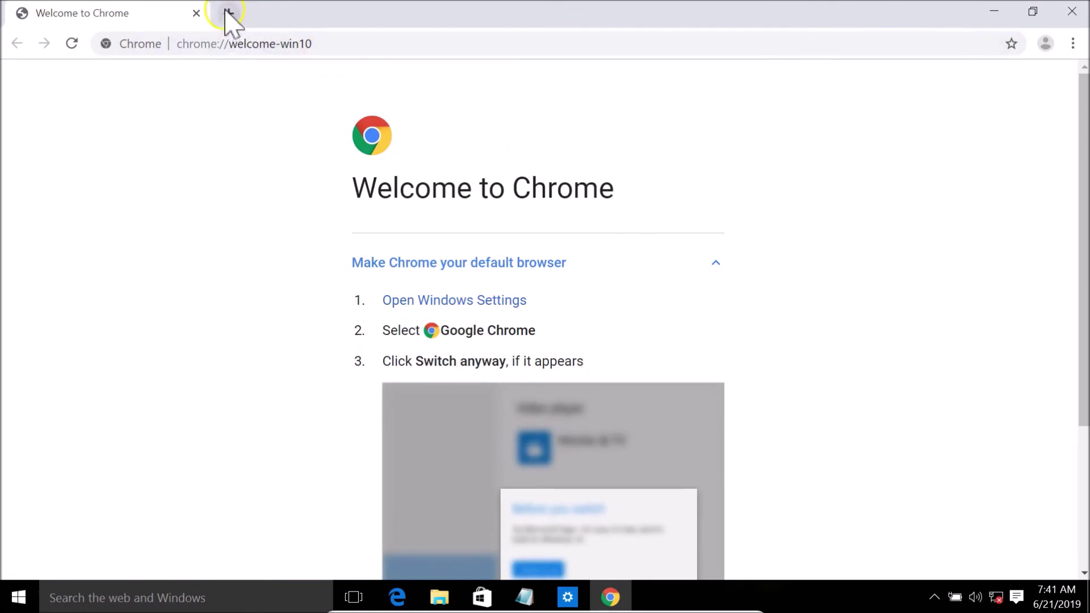
{"action": "key", "text": "ctrl+t"}
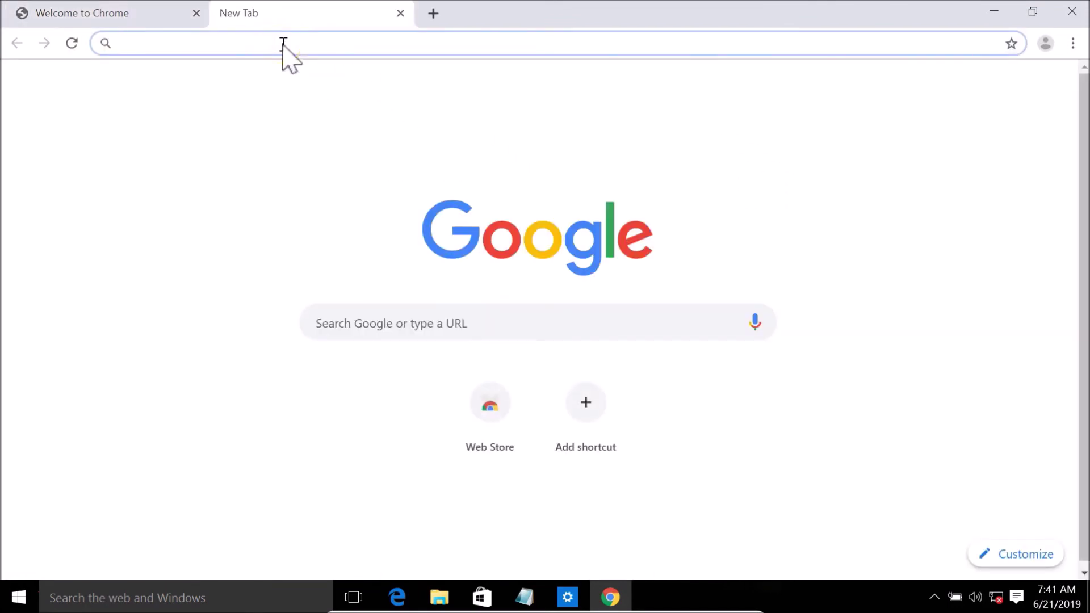
{"action": "type", "text": "google."}
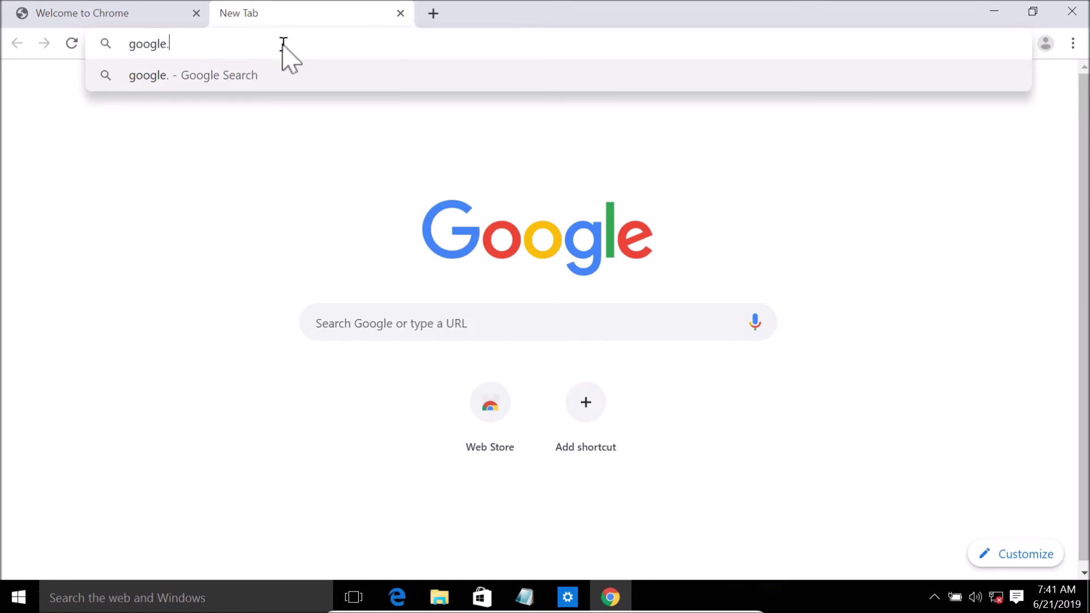
{"action": "type", "text": "com"}
{"action": "key", "text": "Return"}
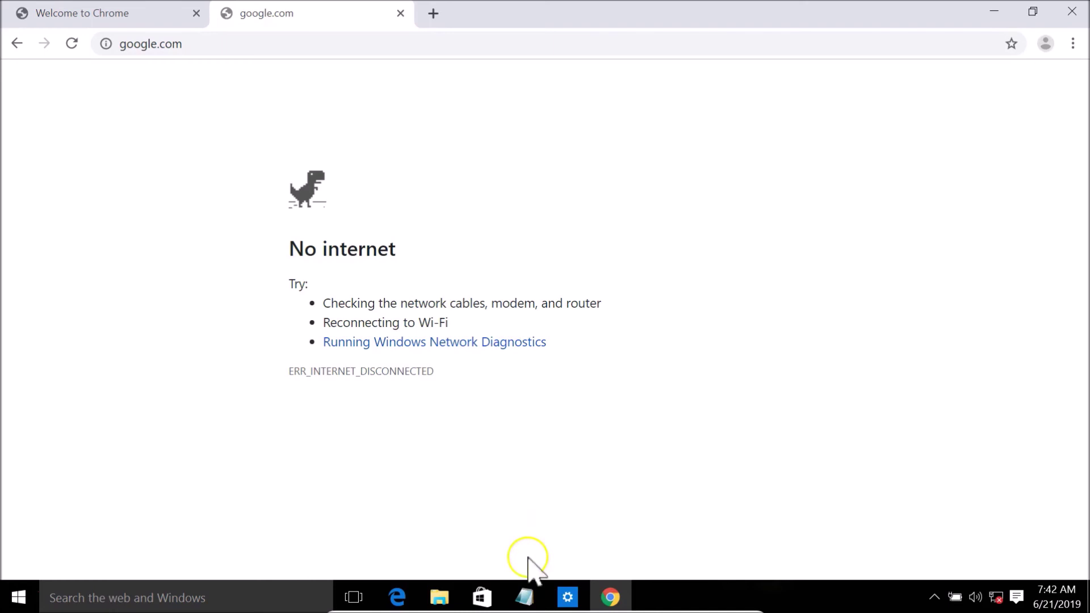
{"action": "left_click", "coordinate": [526, 596]}
{"action": "left_click", "coordinate": [389, 295]}
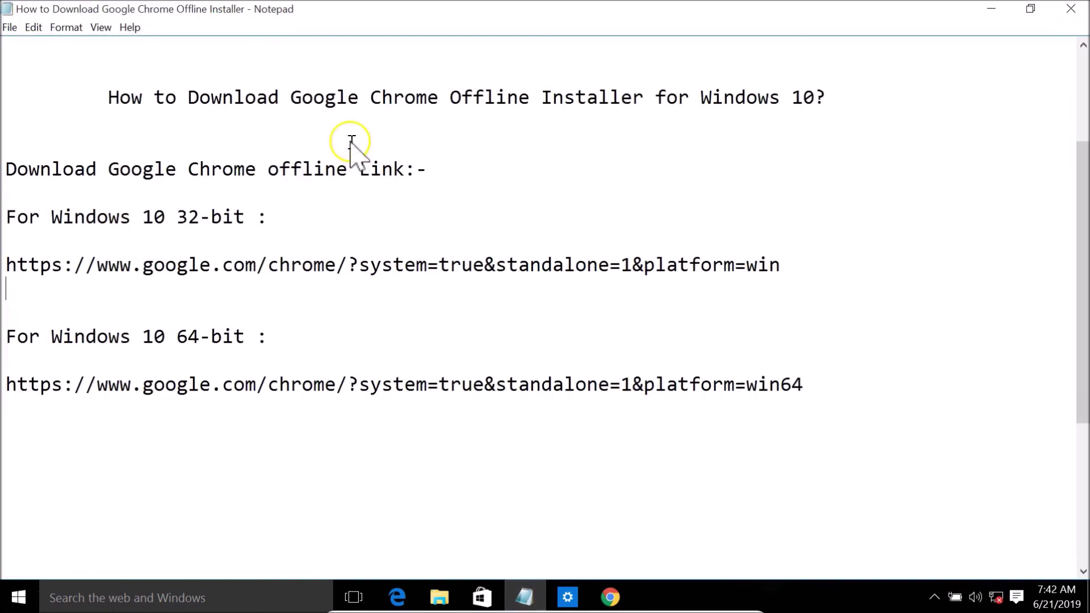